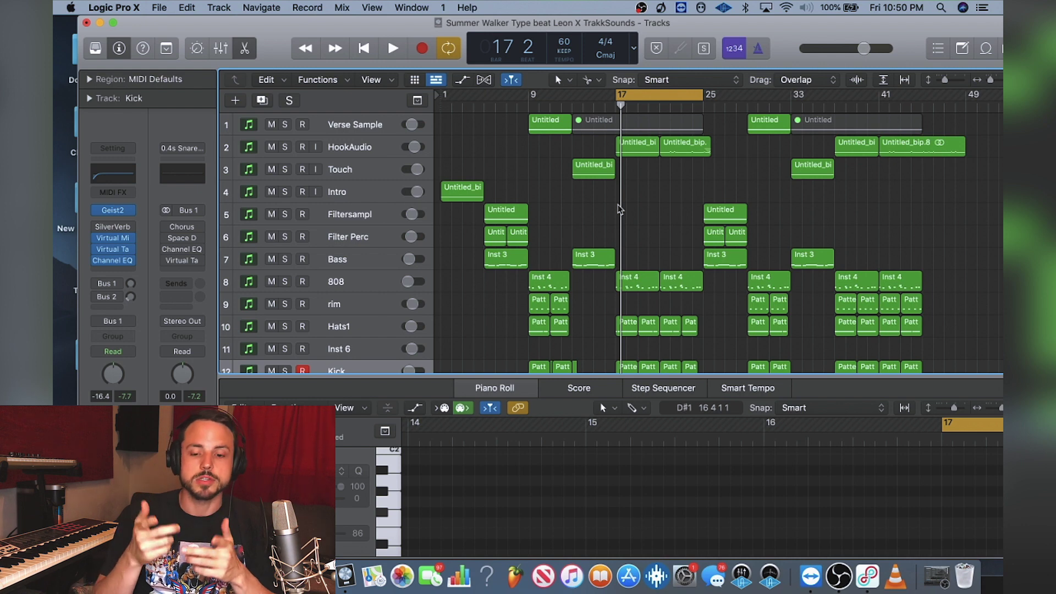
Select the Verse Sample region at bar 13 and bring up that track's Serato Sample plug-in window.
left_click(367, 145)
left_click(573, 128)
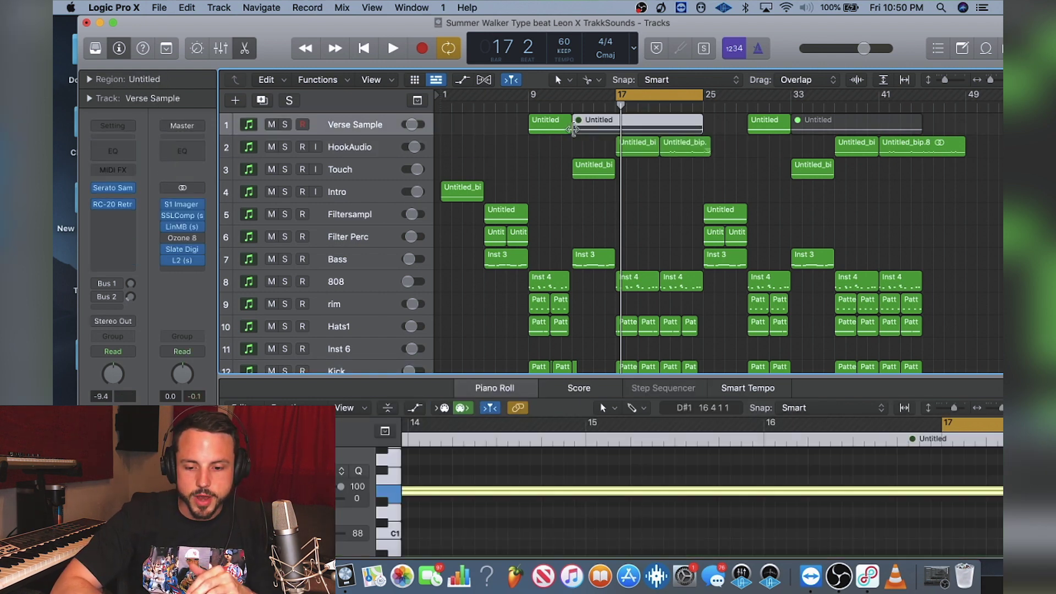
key("v")
left_click_drag(701, 201, 536, 64)
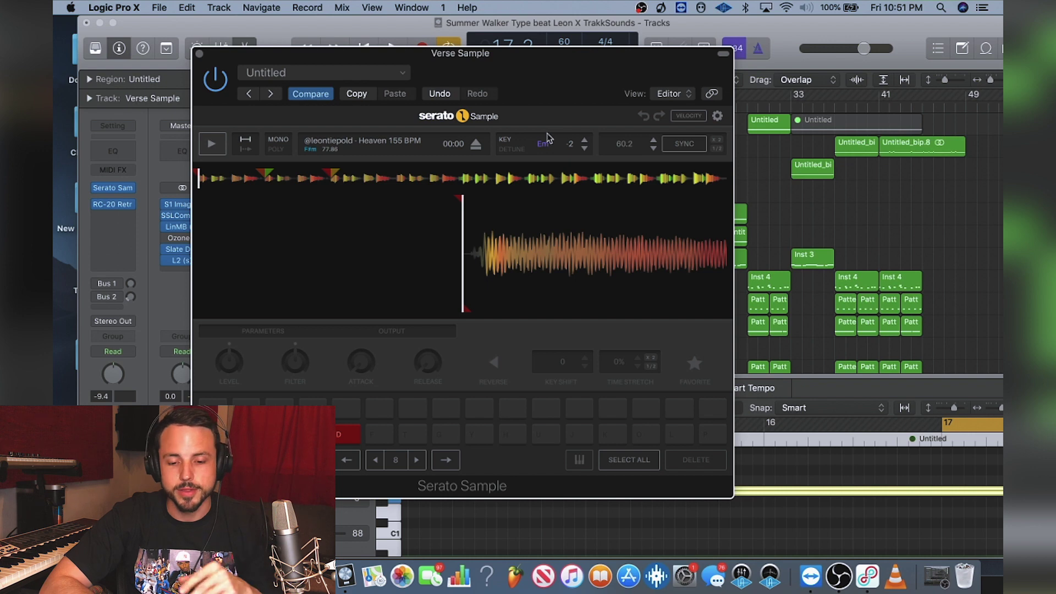
left_click_drag(564, 64, 493, 47)
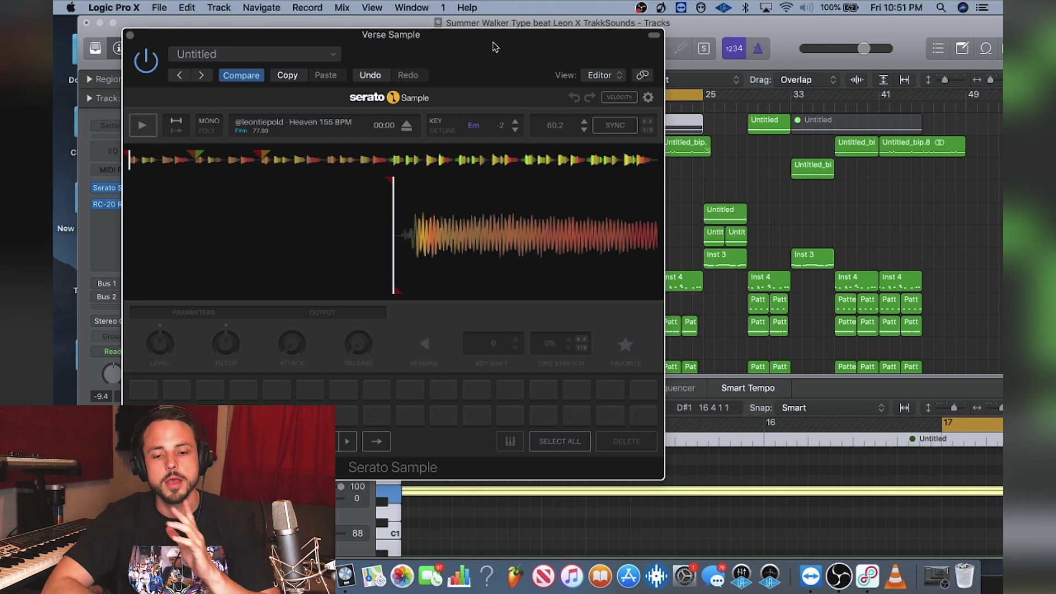
mouse_move(493, 42)
left_mouse_down()
mouse_move(498, 165)
mouse_move(461, 39)
mouse_move(485, 49)
left_mouse_up()
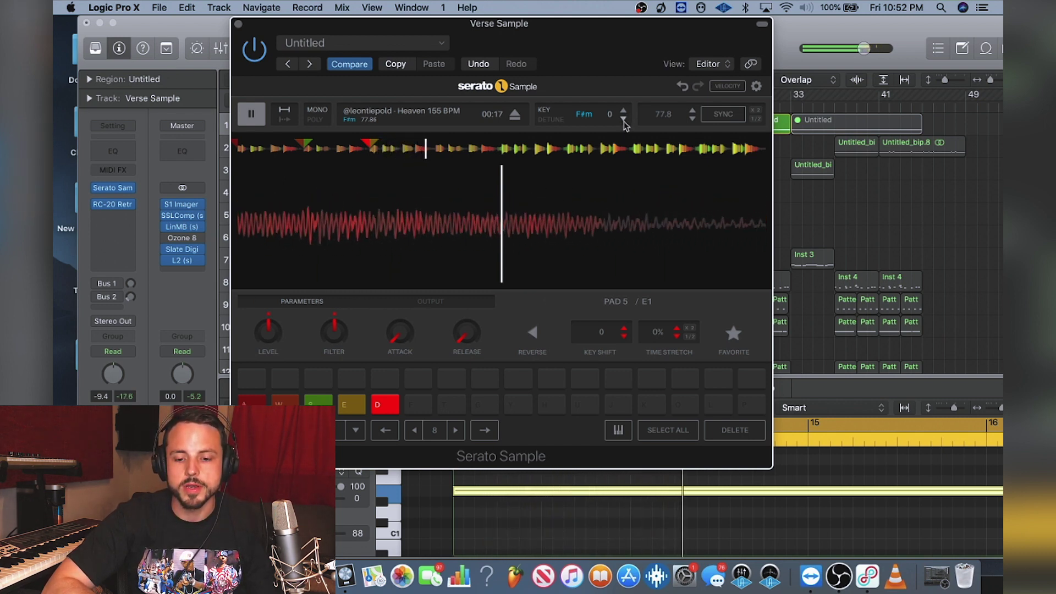
Stop playback and set the Verse Sample's key shift to -2 (Em) and tempo to 60.2 in Serato Sample.
key("space")
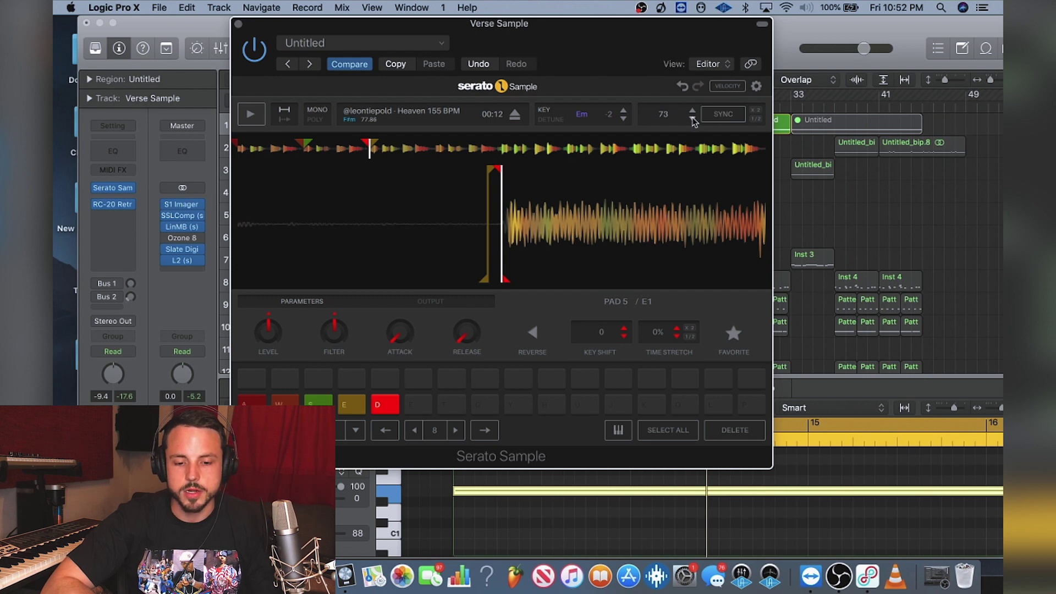
type("60.2")
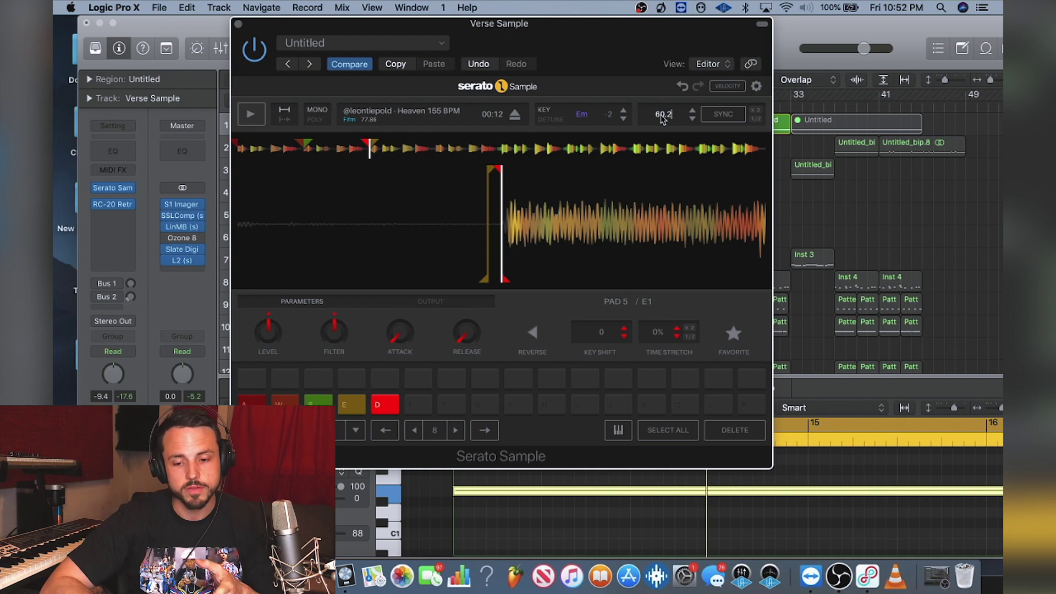
key("Return")
Play the soloed Verse Sample and look over its Serato Sample and RC-20 Retro Color settings, closing both plug-in windows.
left_click_drag(594, 31, 588, 121)
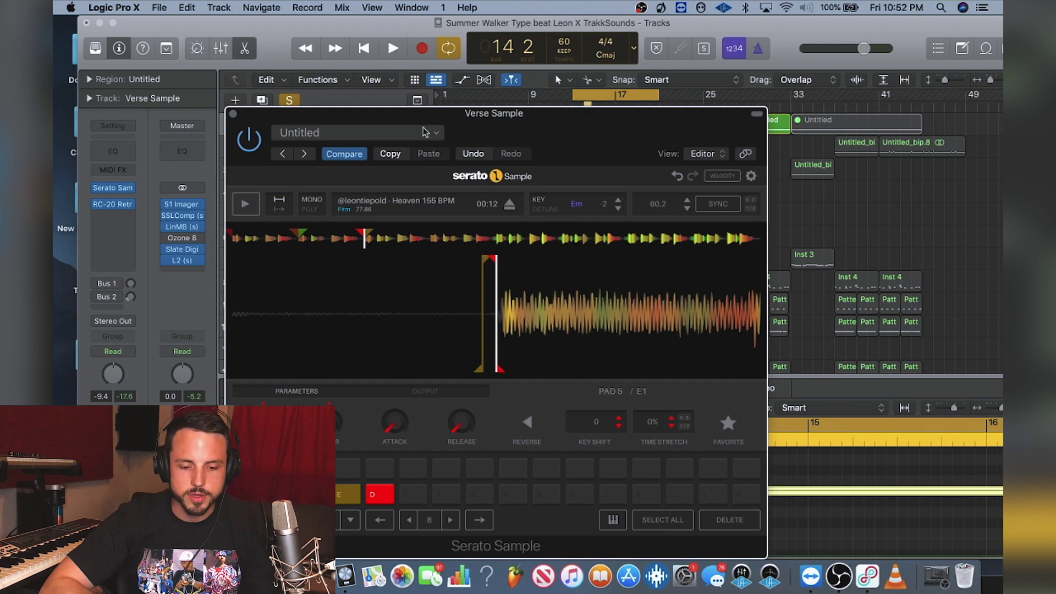
left_click_drag(261, 116, 261, 59)
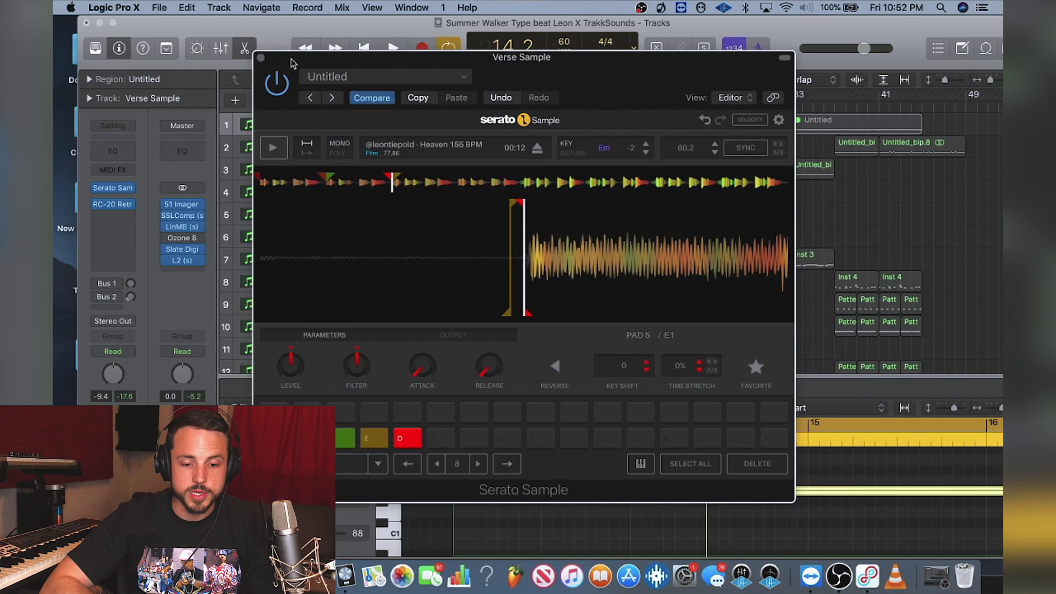
key("space")
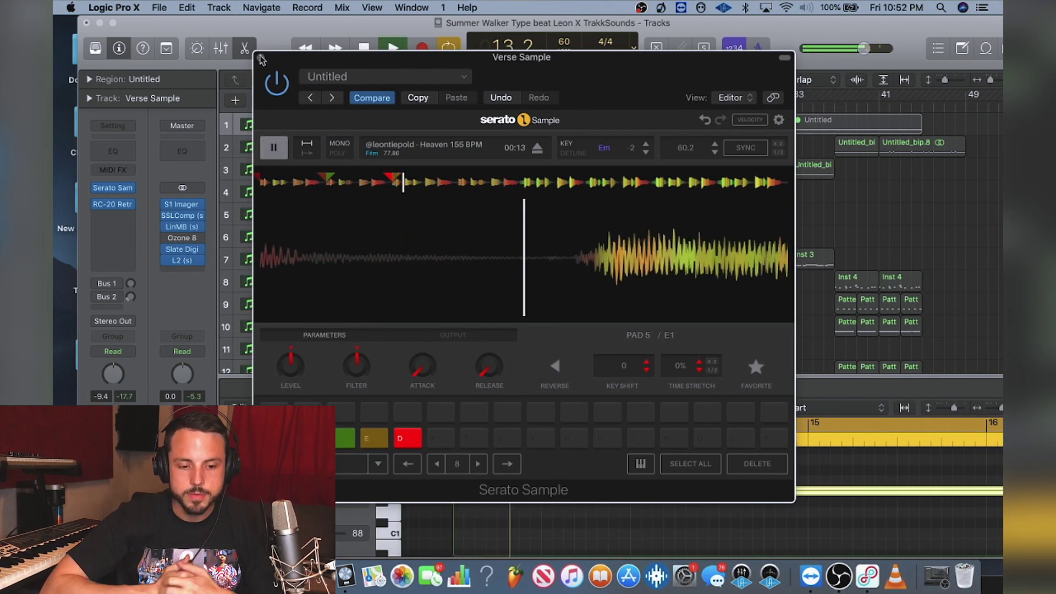
left_click(114, 212)
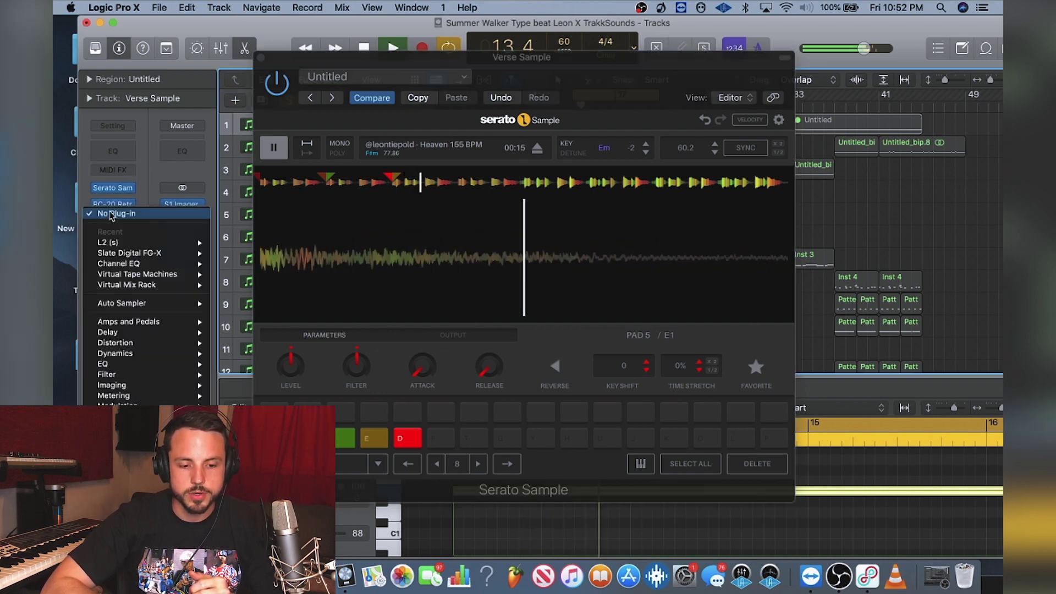
left_click(112, 205)
left_click(113, 206)
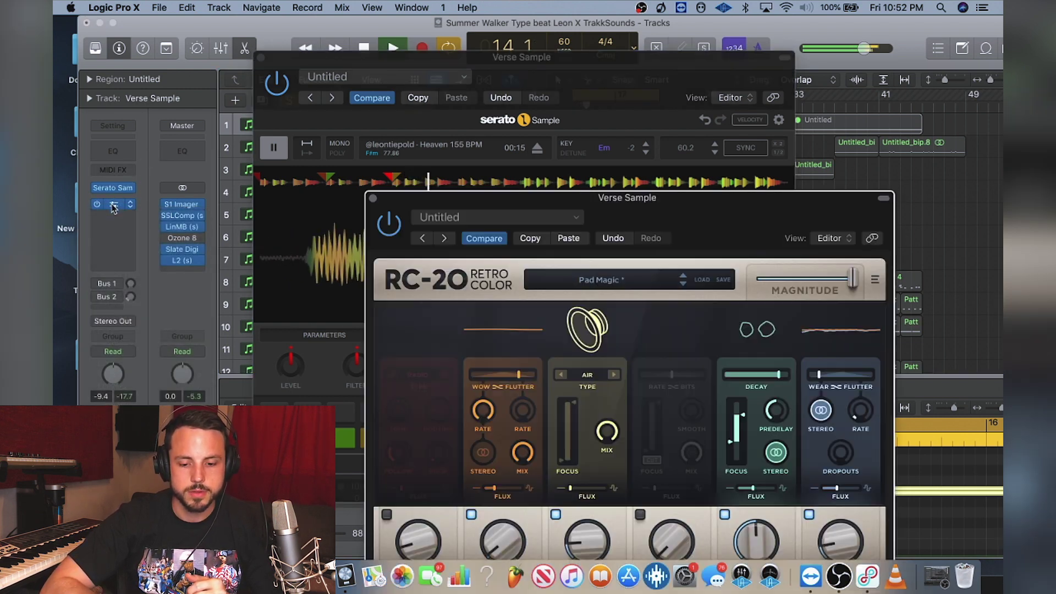
left_click(373, 198)
left_click(261, 59)
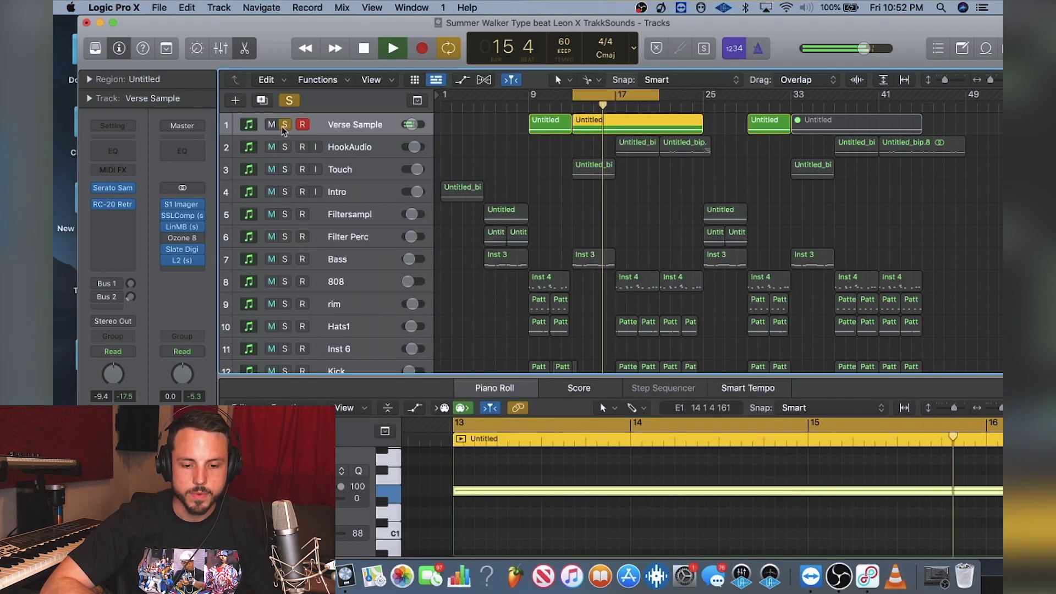
left_click(111, 190)
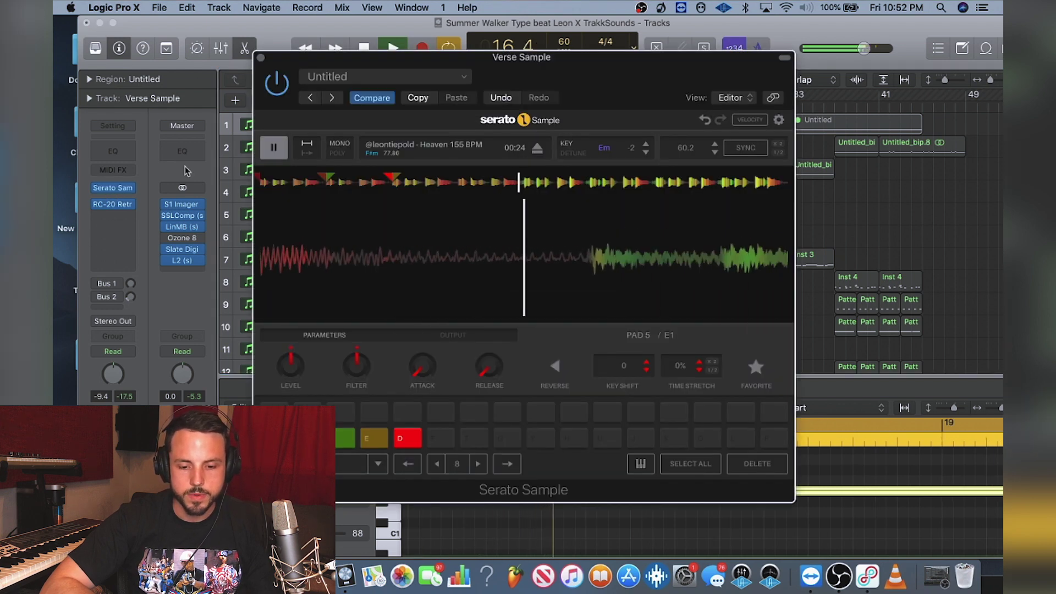
left_click(261, 58)
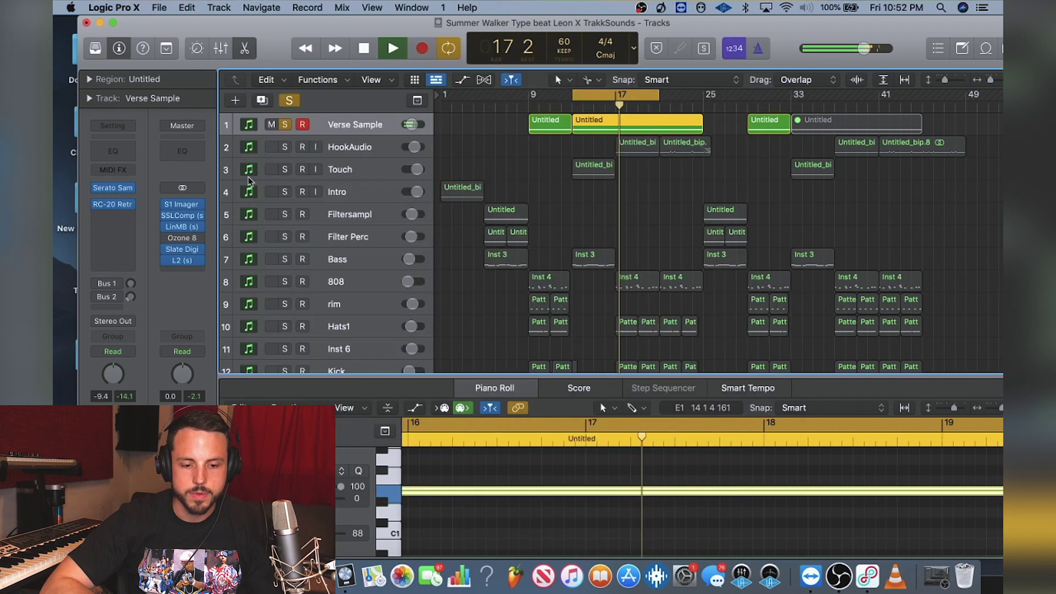
Move the cycle range to bars 17–25, unsolo Verse Sample, and audition the HookAudio track in solo.
key("space")
left_click_drag(610, 95, 654, 95)
left_click(284, 125)
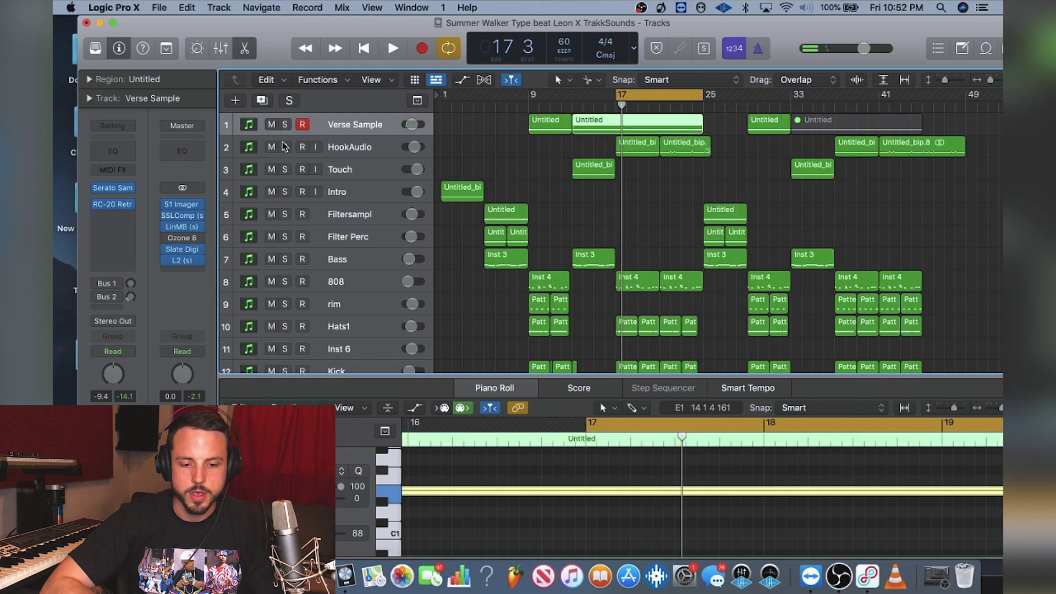
left_click(284, 147)
left_click(380, 150)
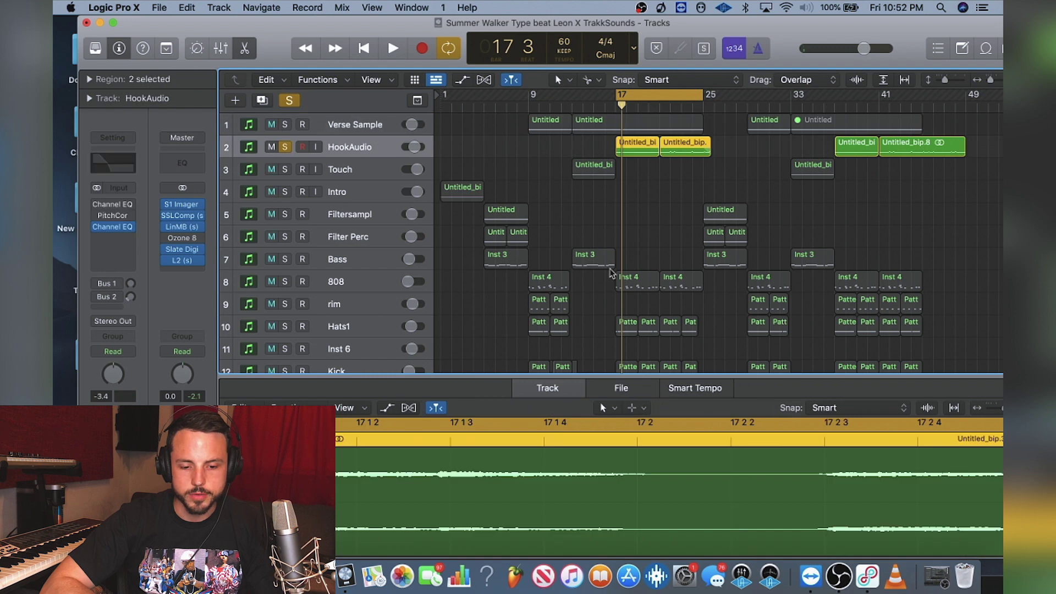
key("space")
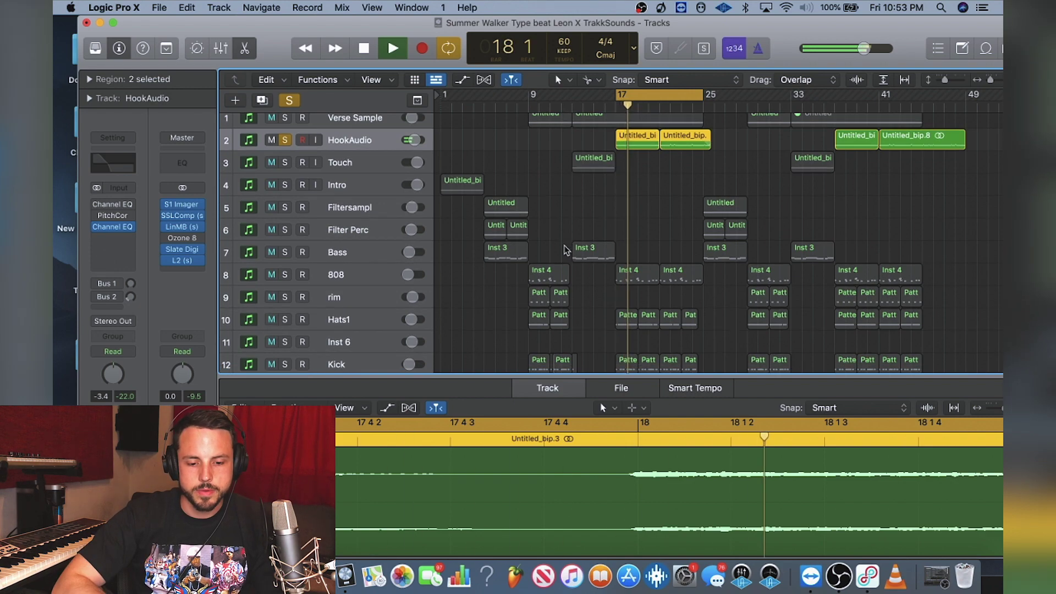
scroll(565, 250, "down", 7)
scroll(565, 250, "up", 6)
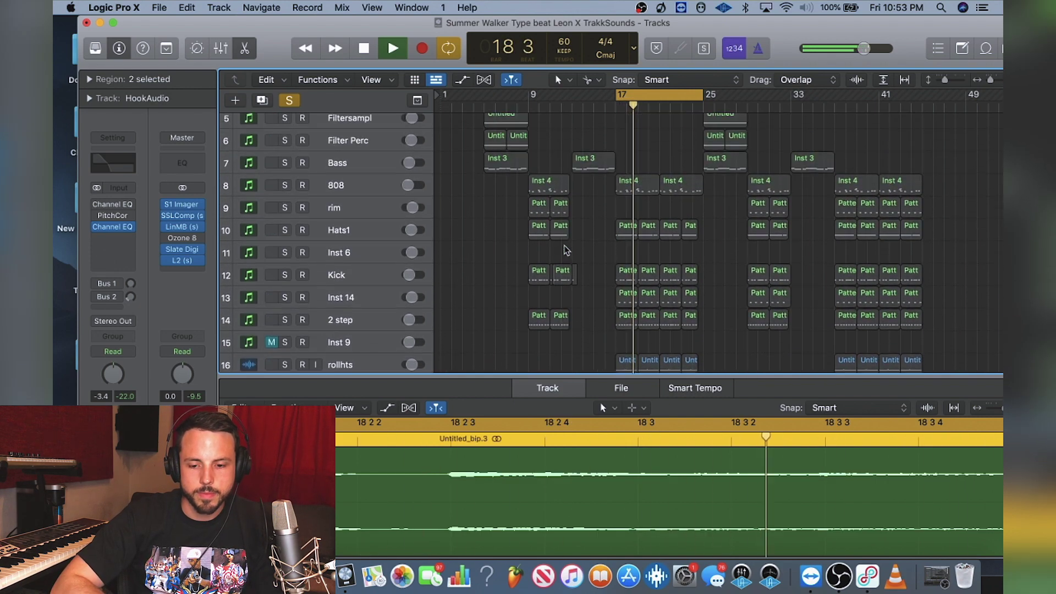
scroll(598, 171, "up", 2)
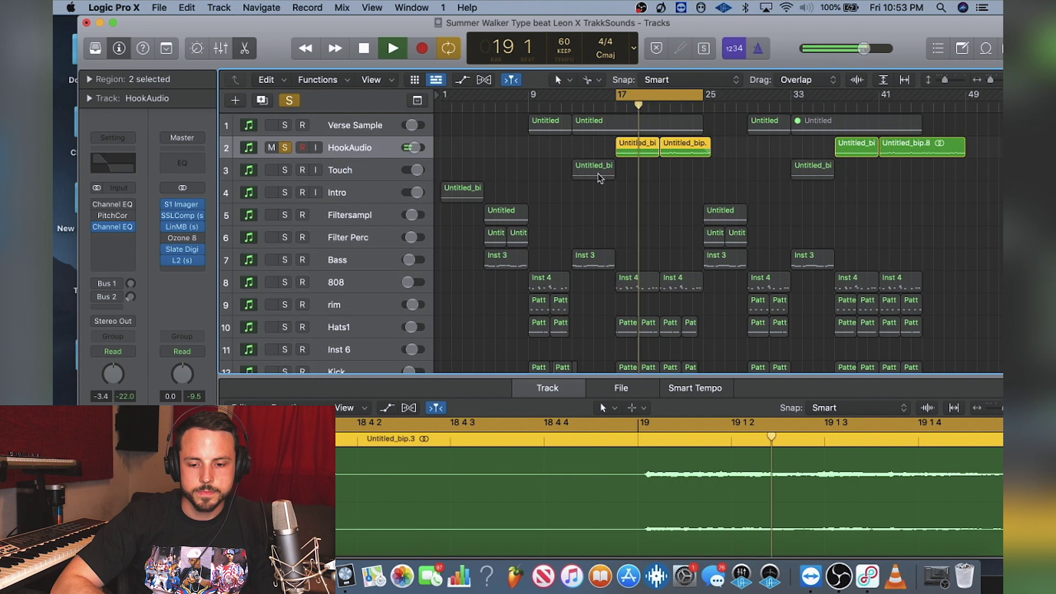
Stop playback, move the cycle range to bars 5–13, and solo the Filtersampl and Filter Perc tracks.
left_click_drag(646, 97, 514, 97)
key("space")
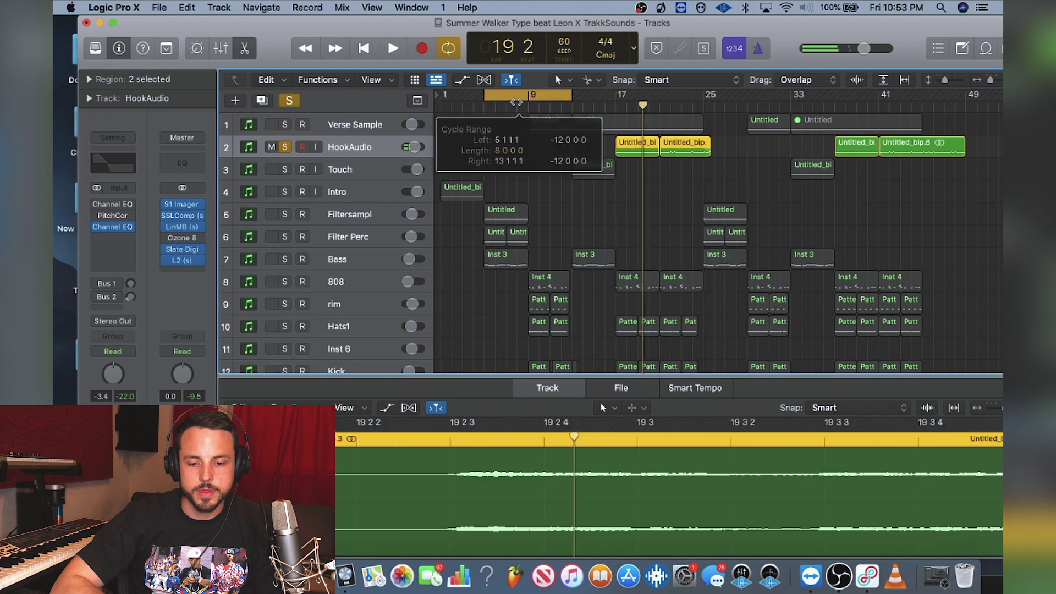
left_click(285, 214)
left_click(285, 238)
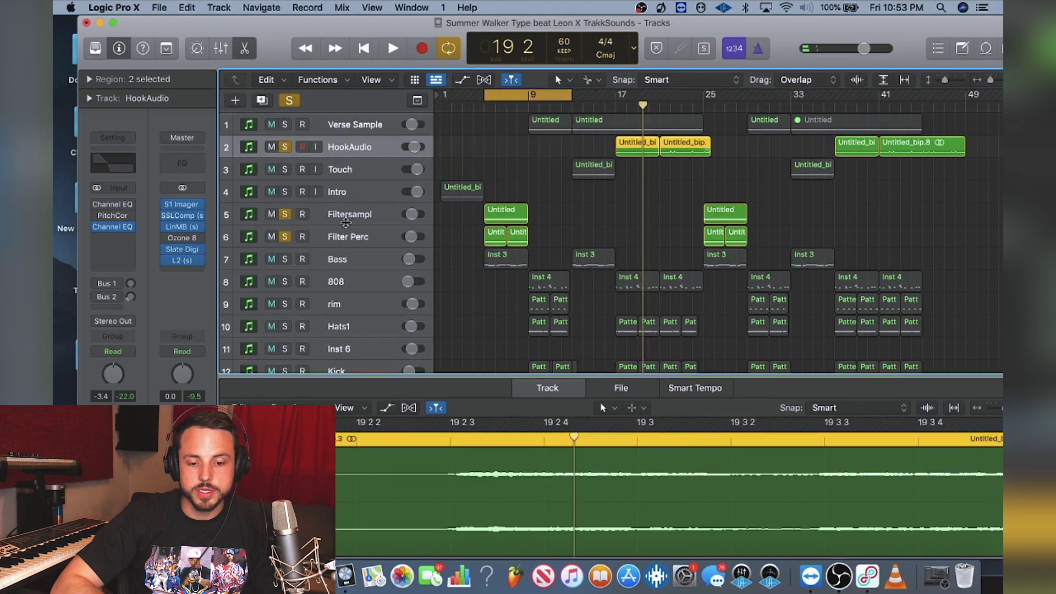
Inspect the Serato Sample settings behind the Filtersampl region at bar 5, closing the plug-in window.
left_click(505, 213)
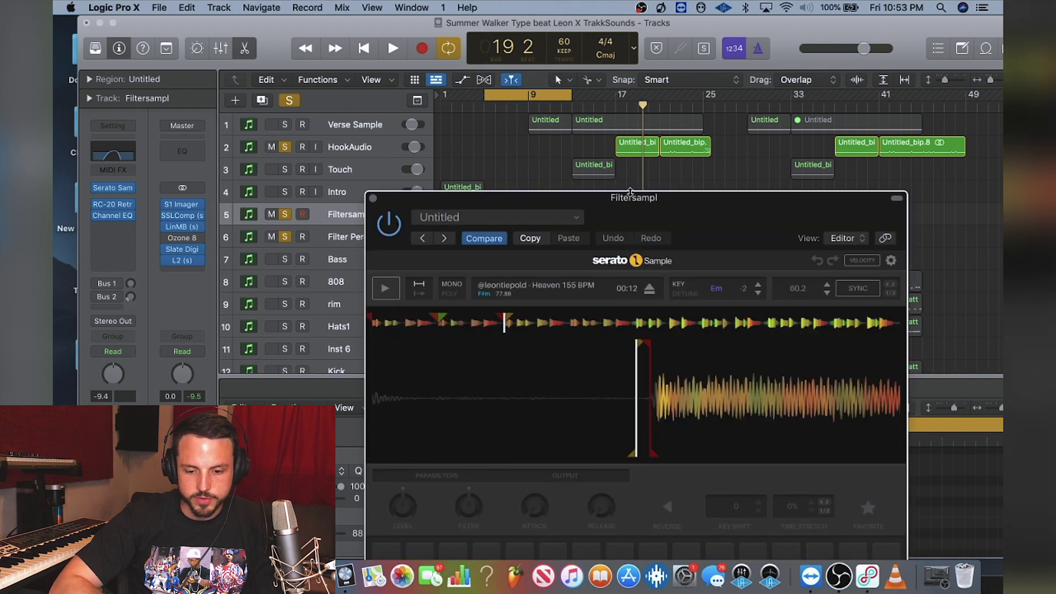
left_click_drag(630, 203, 593, 38)
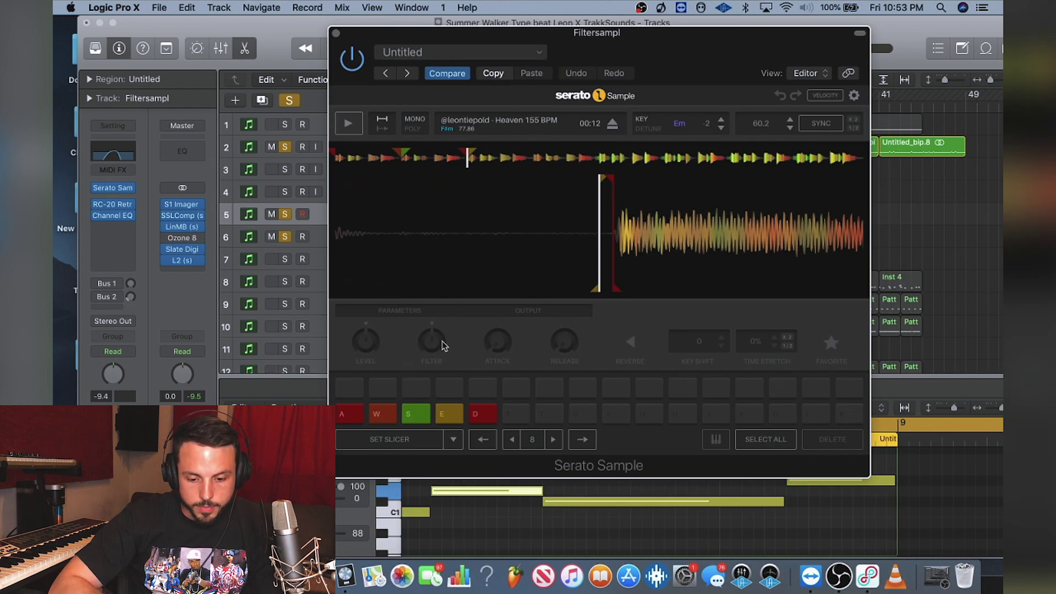
left_click(336, 34)
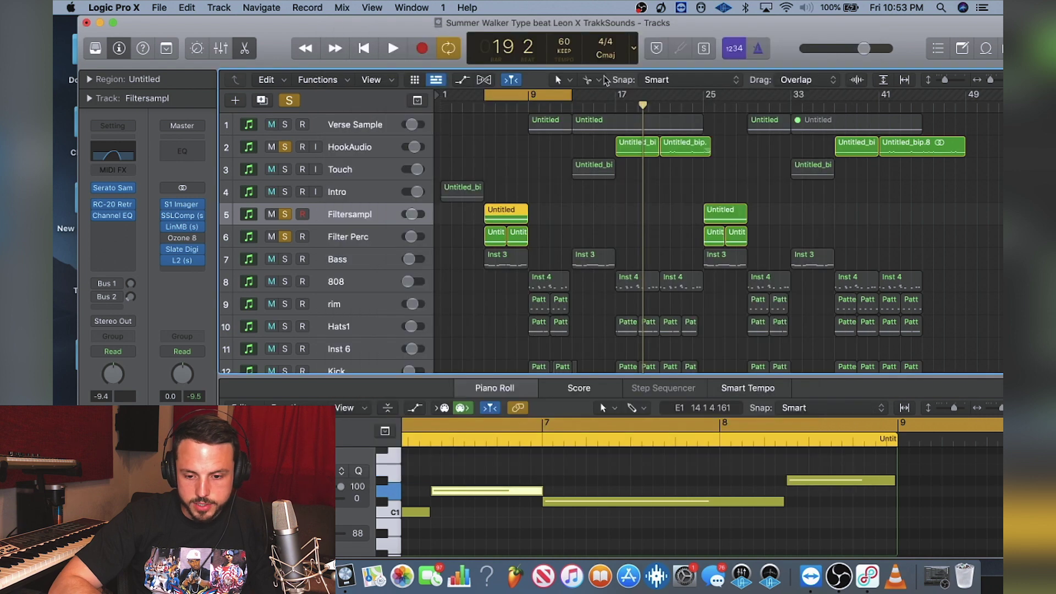
Bypass RC-20 and Channel EQ on Filtersampl, play the section, and unsolo Filter Perc to hear the sample dry.
left_click(526, 176)
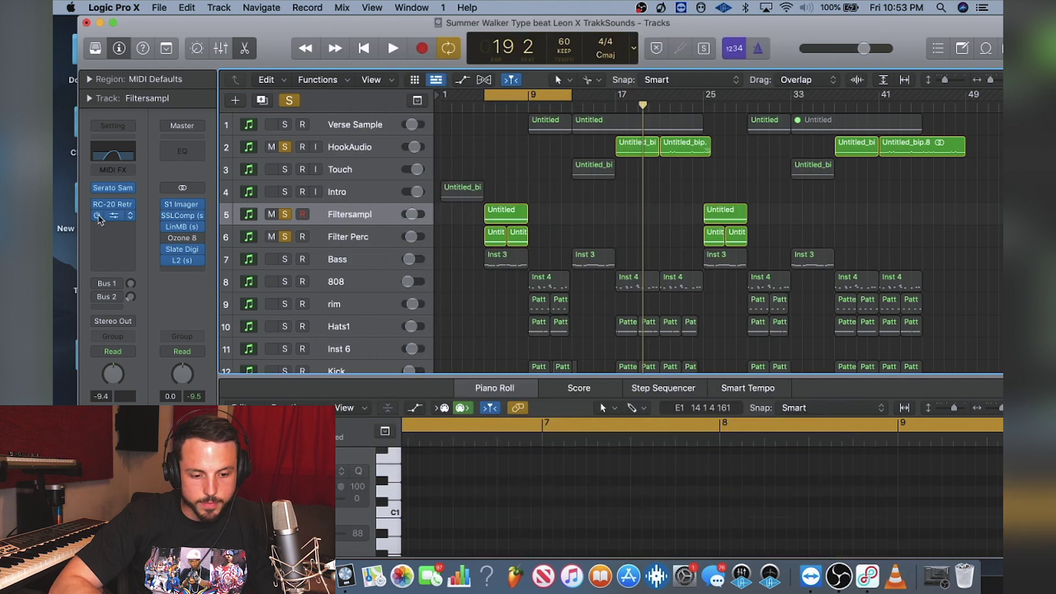
key("space")
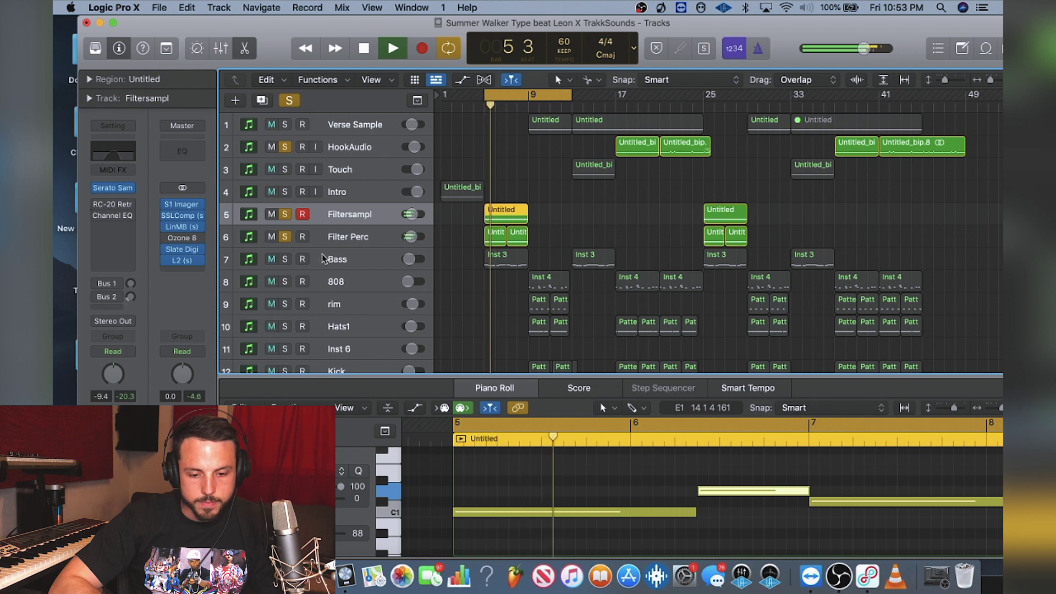
left_click(285, 237)
In Filtersampl's Serato Sample, add a slice on pad 6 at about 00:24 with Reverse enabled.
left_click(113, 188)
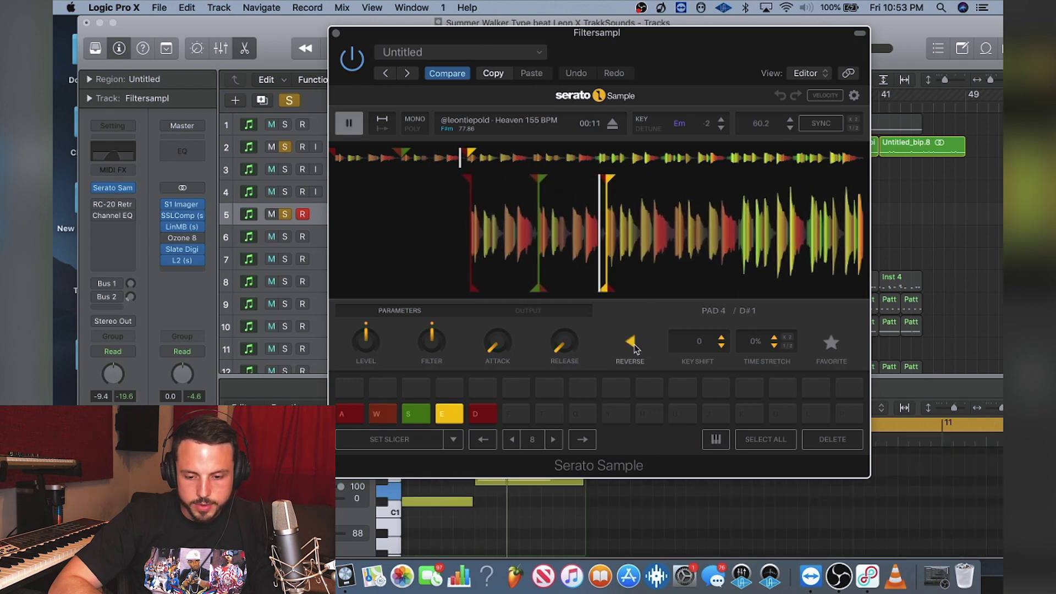
key("space")
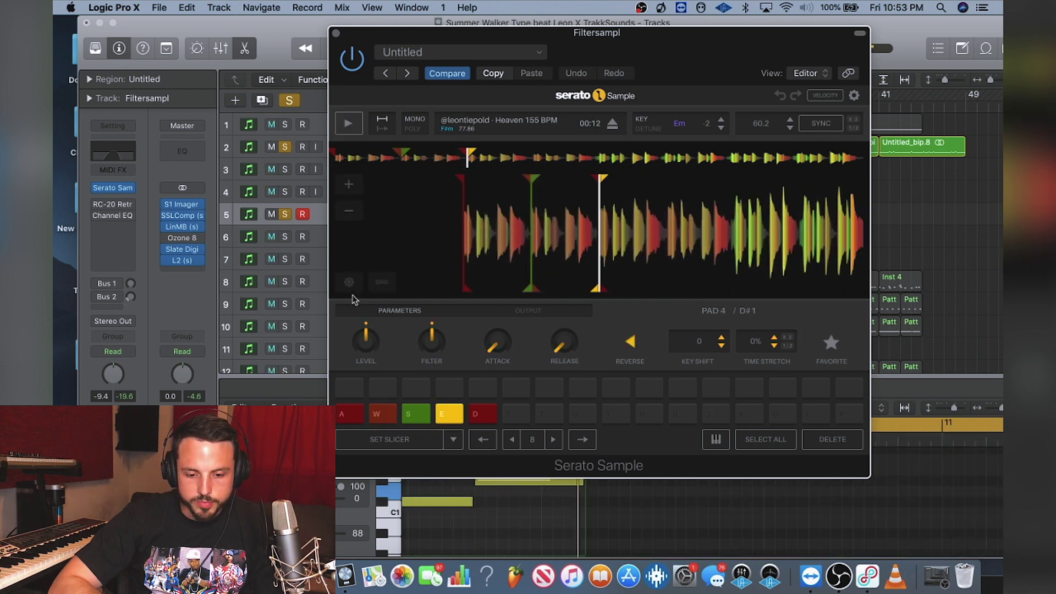
left_click(349, 186)
left_click_drag(681, 246, 487, 250)
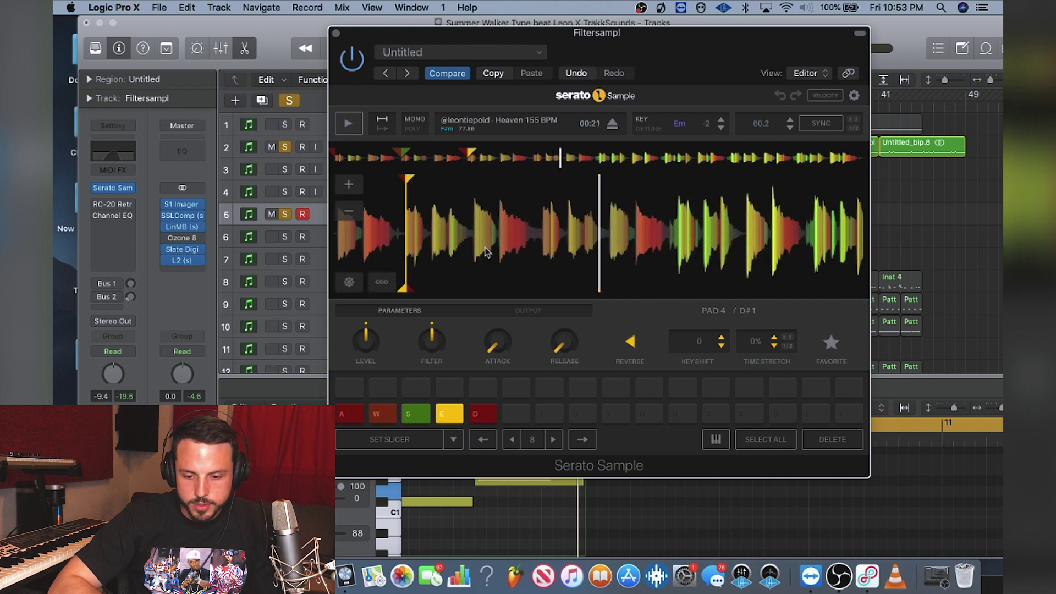
left_click_drag(590, 246, 512, 246)
left_click(520, 414)
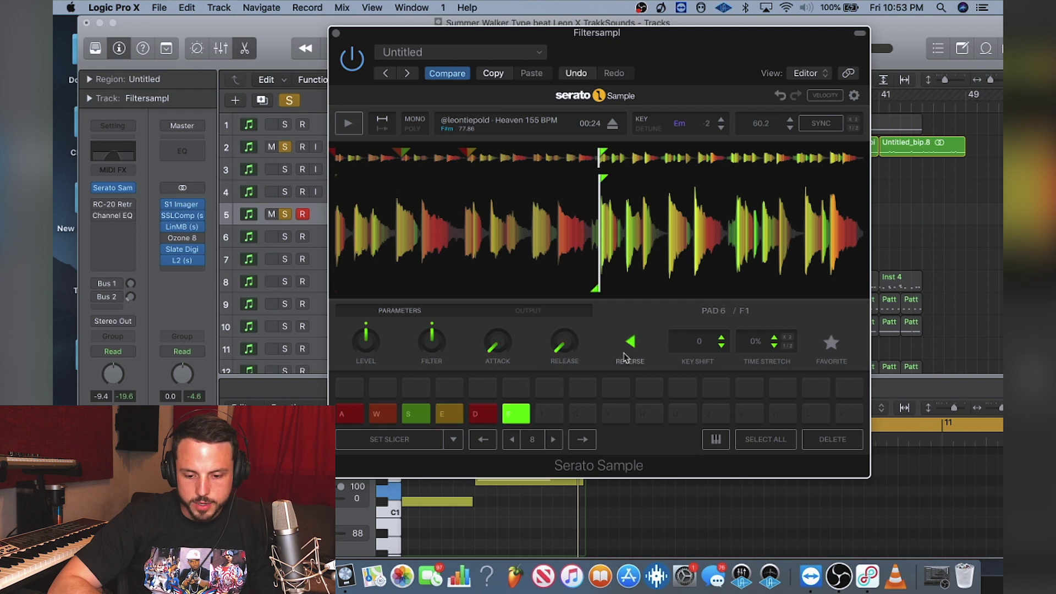
left_click(516, 418)
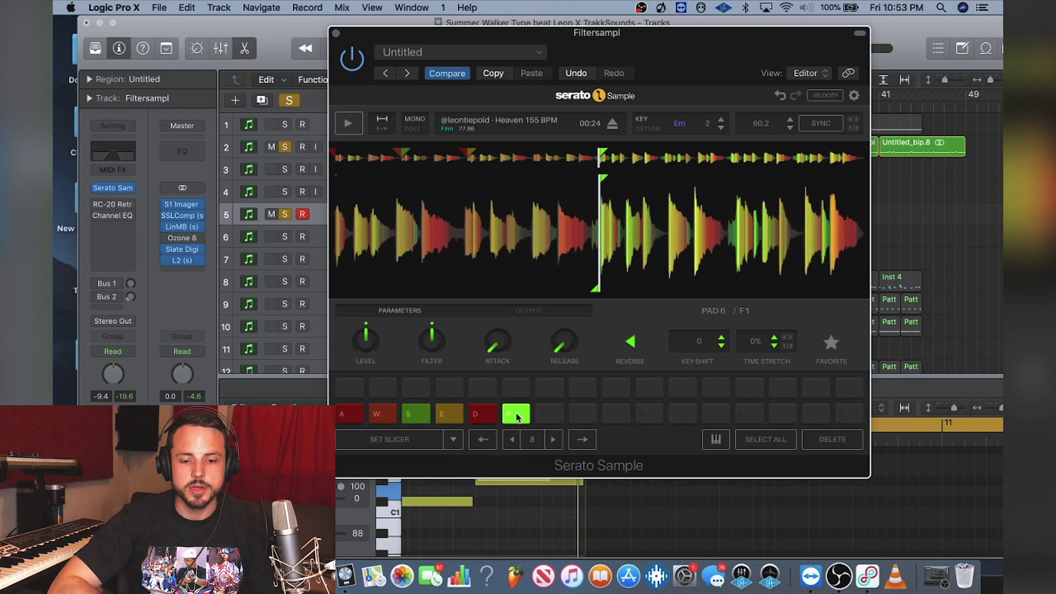
left_click(336, 33)
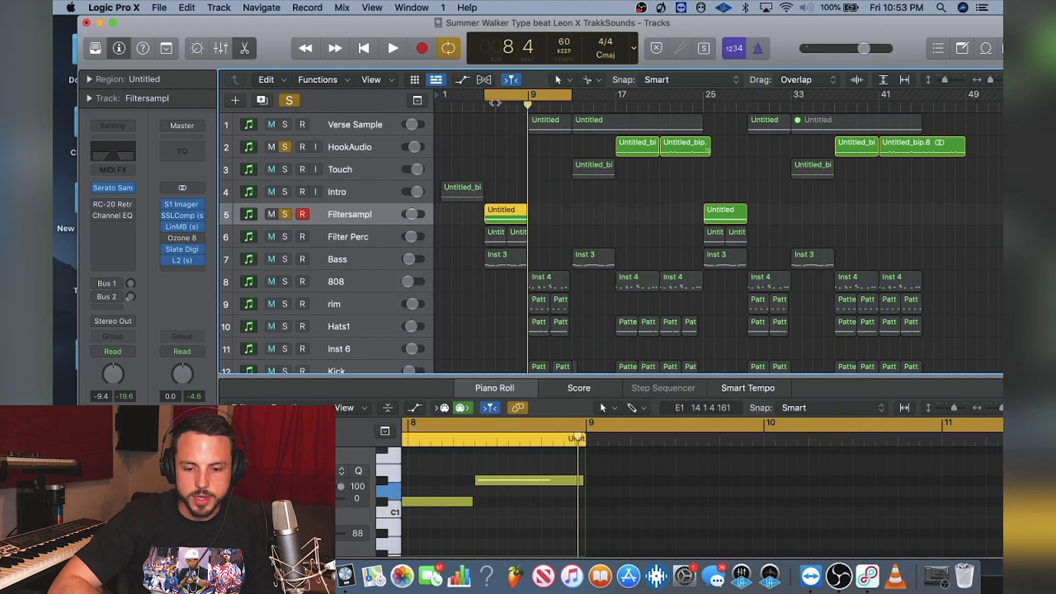
Play the Filtersampl section and re-enable its RC-20 and Channel EQ effects during playback.
key("space")
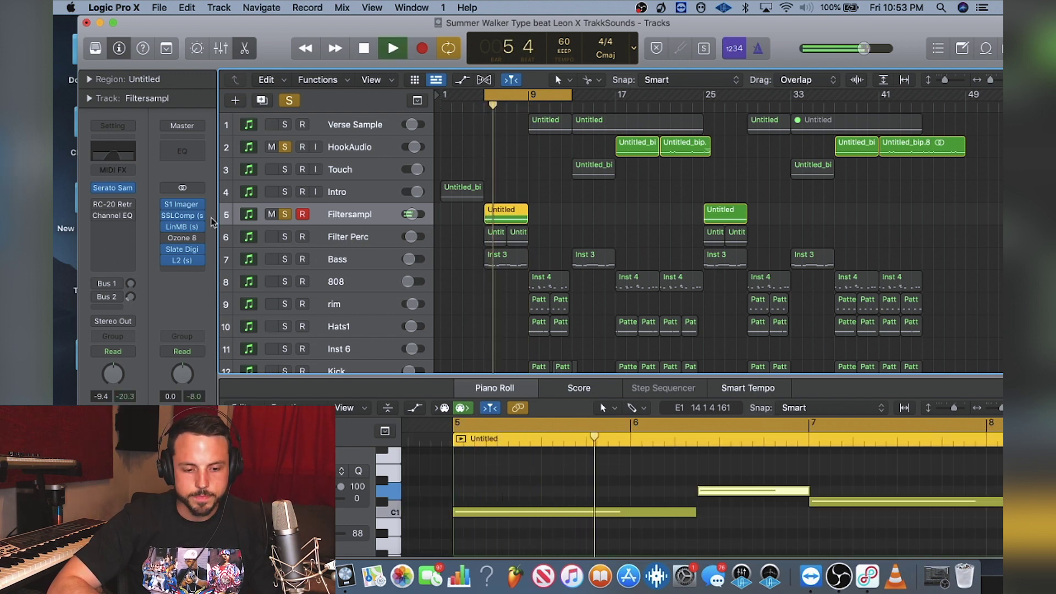
mouse_move(97, 205)
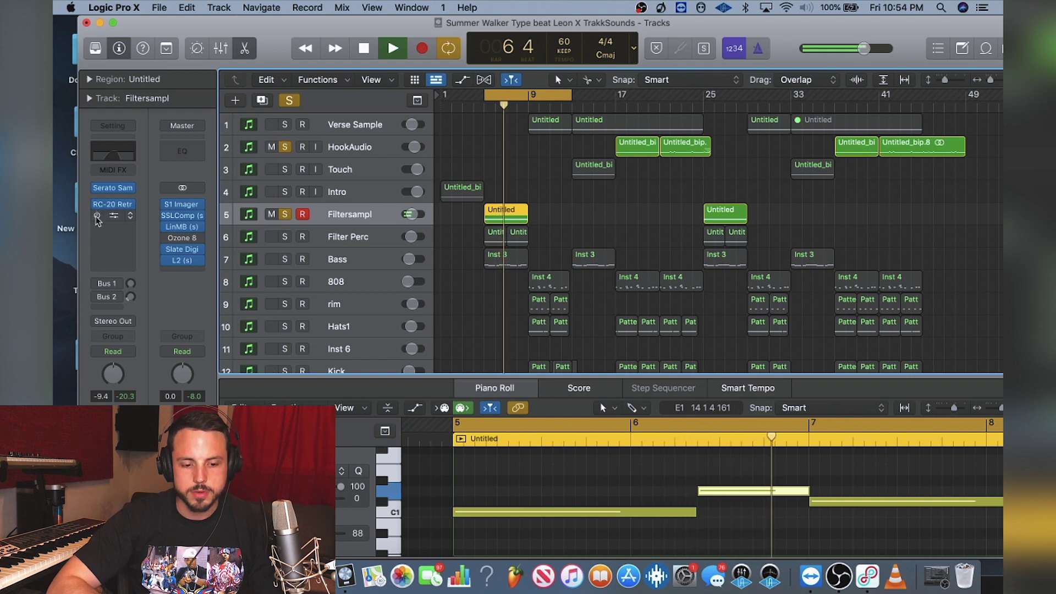
key("space")
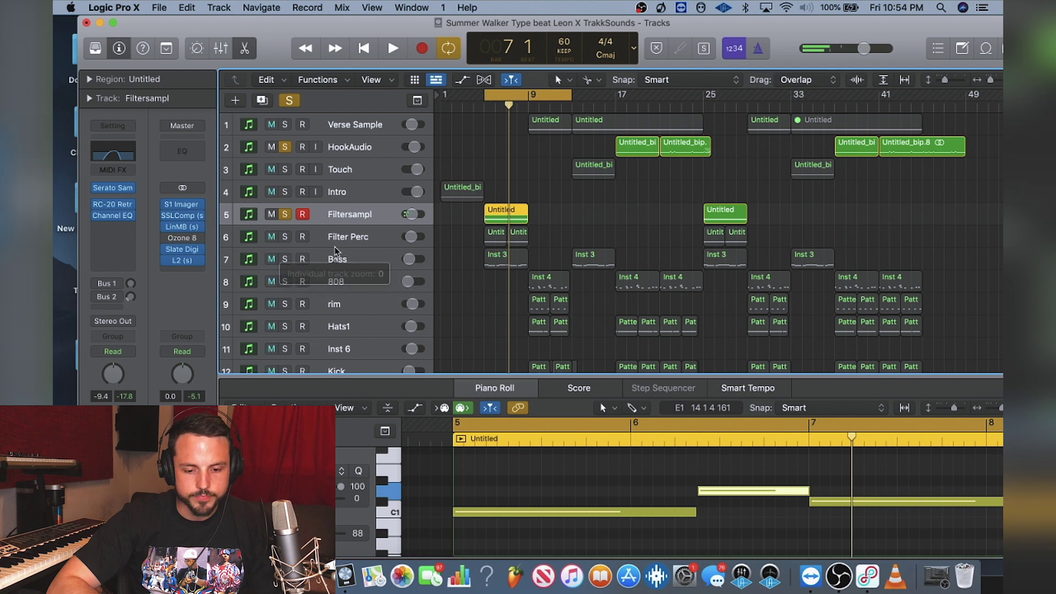
Inspect the percussion loop loaded in Filter Perc's Serato Sample, closing the plug-in window.
left_click(299, 236)
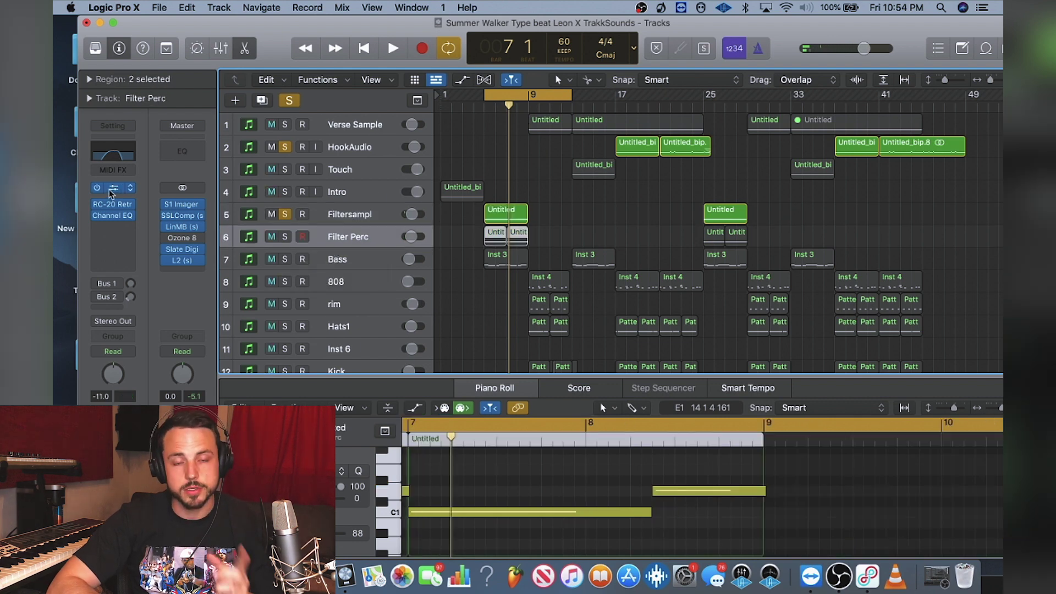
left_click(112, 192)
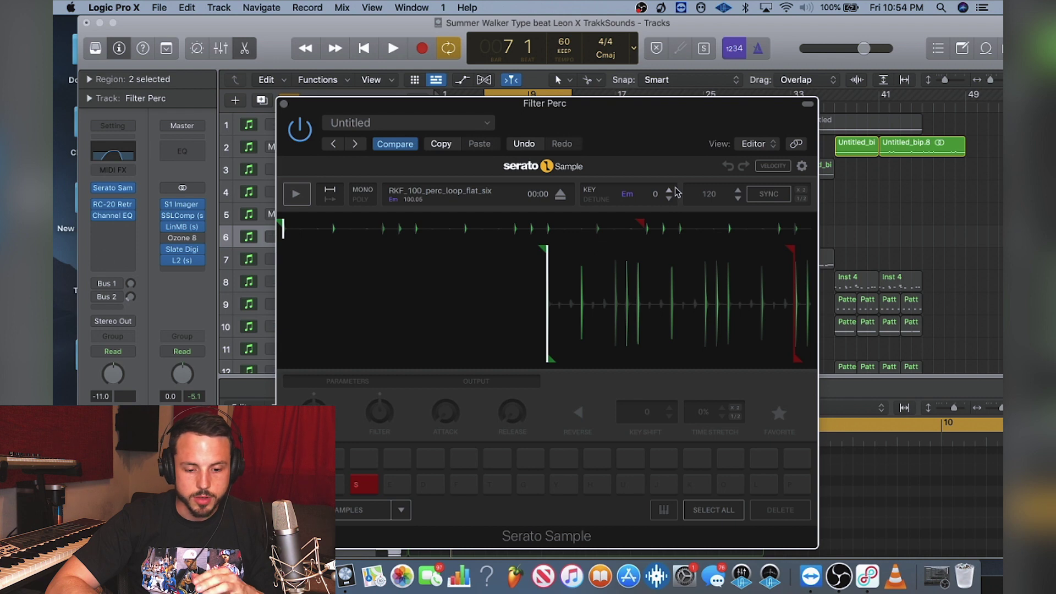
left_click_drag(665, 142, 615, 230)
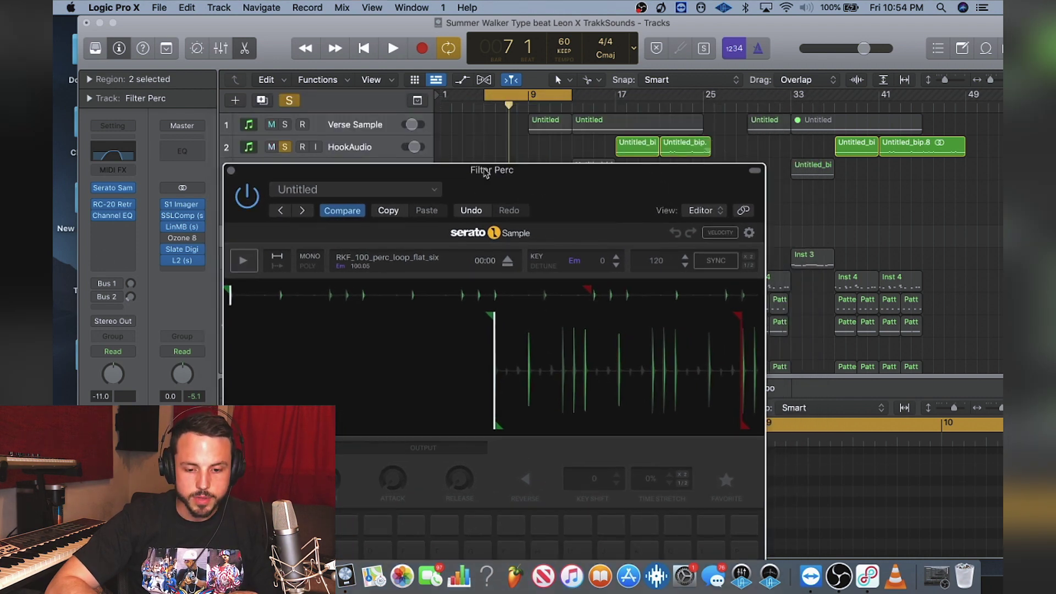
left_click_drag(486, 173, 423, 53)
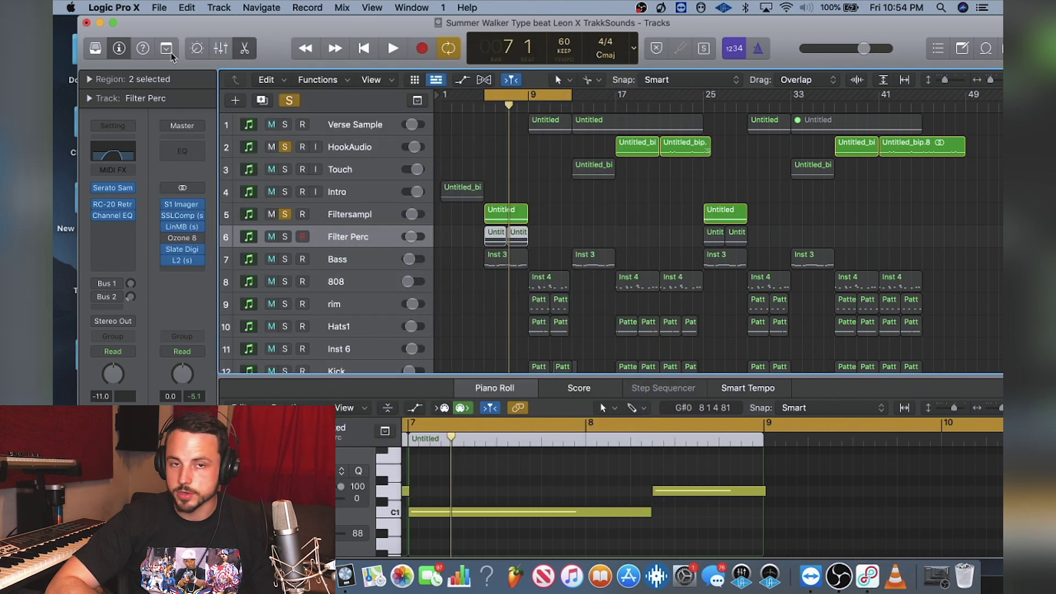
left_click(168, 51)
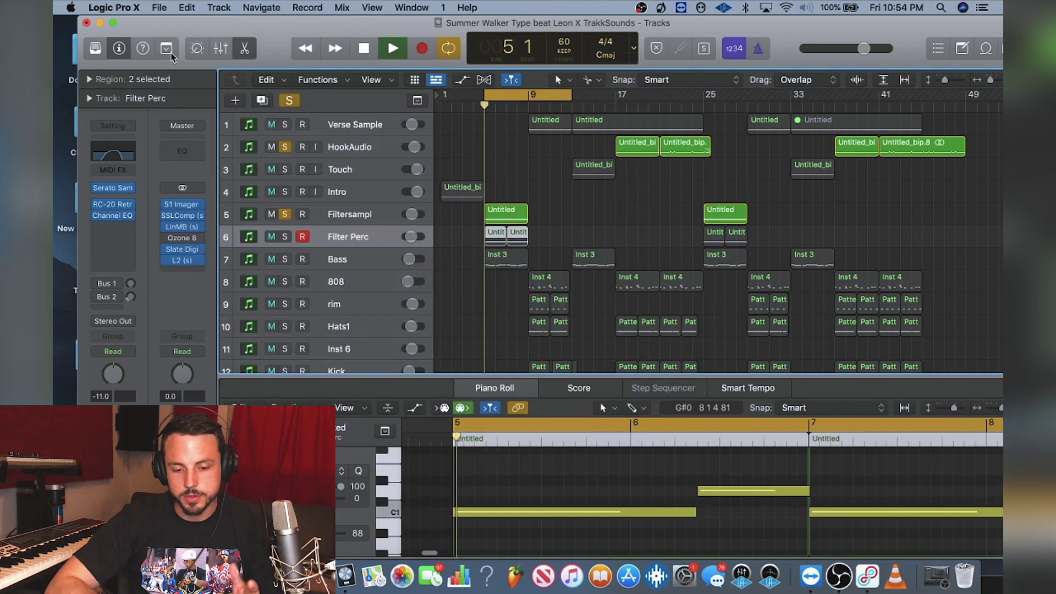
Solo the Filter Perc track and play it together with Filtersampl from bar 5.
key("space")
left_click(287, 239)
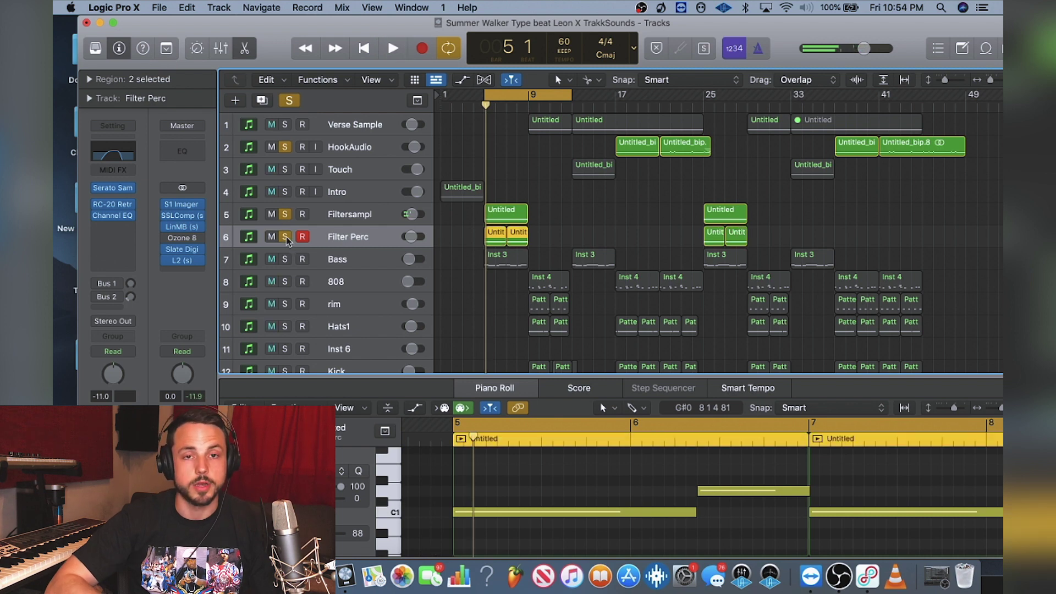
key("space")
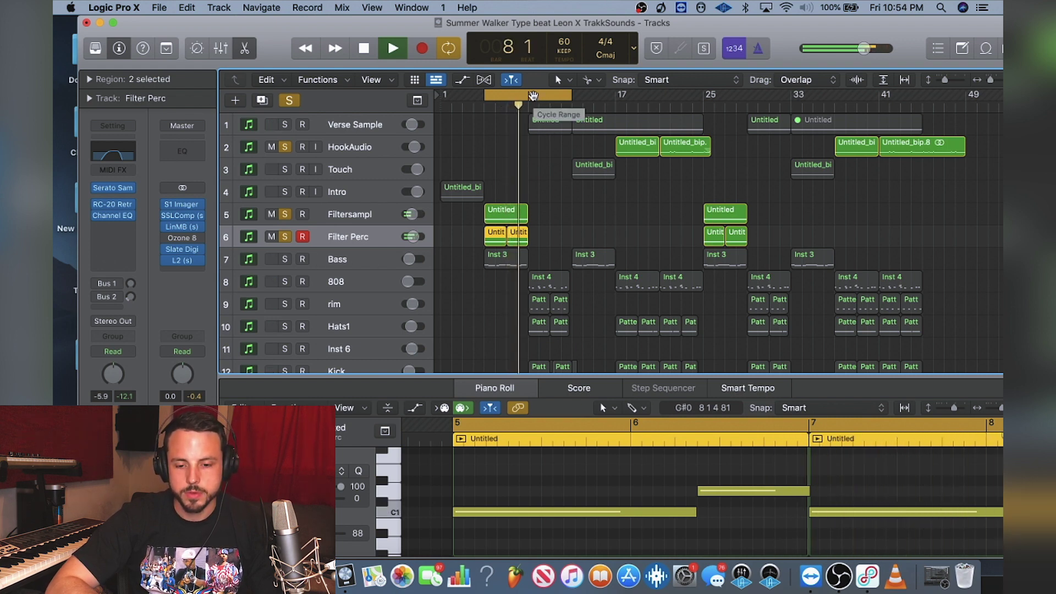
Solo Verse Sample during playback, mute its region starting at bar 13, and select the Bass track.
left_click(285, 126)
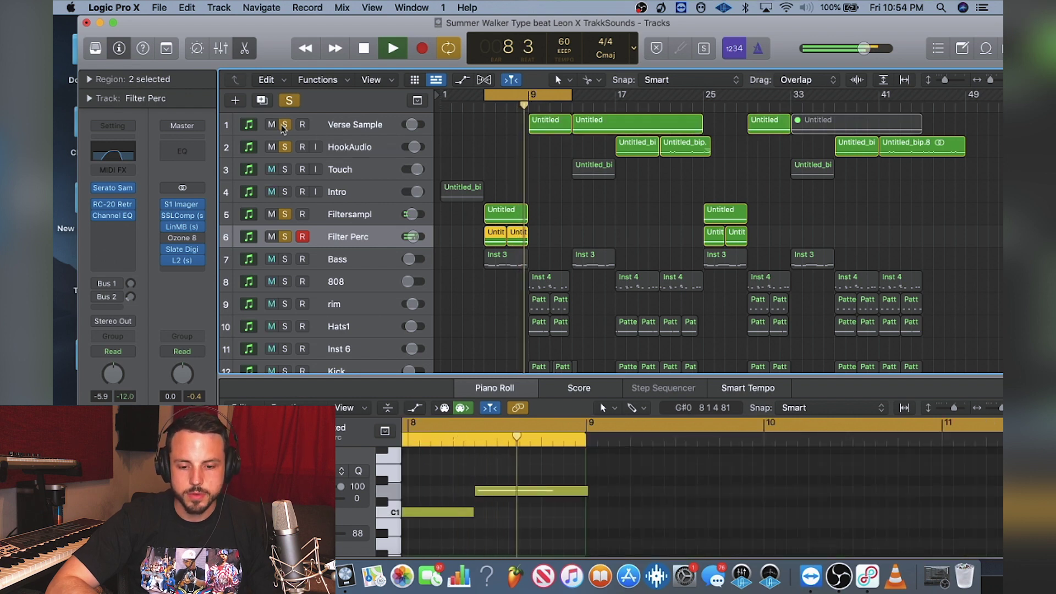
left_click(596, 144)
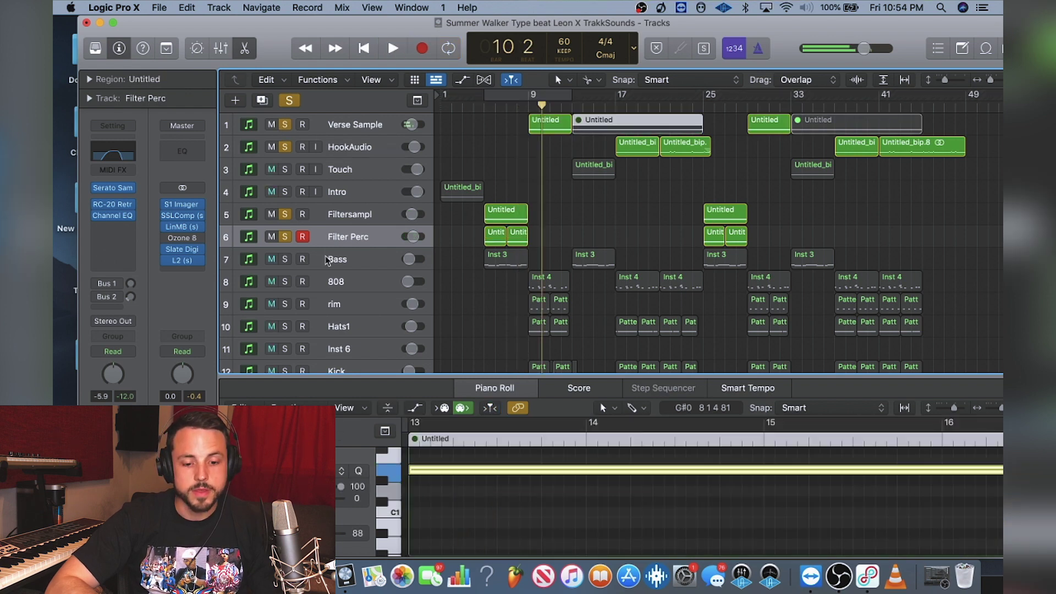
left_click(327, 260)
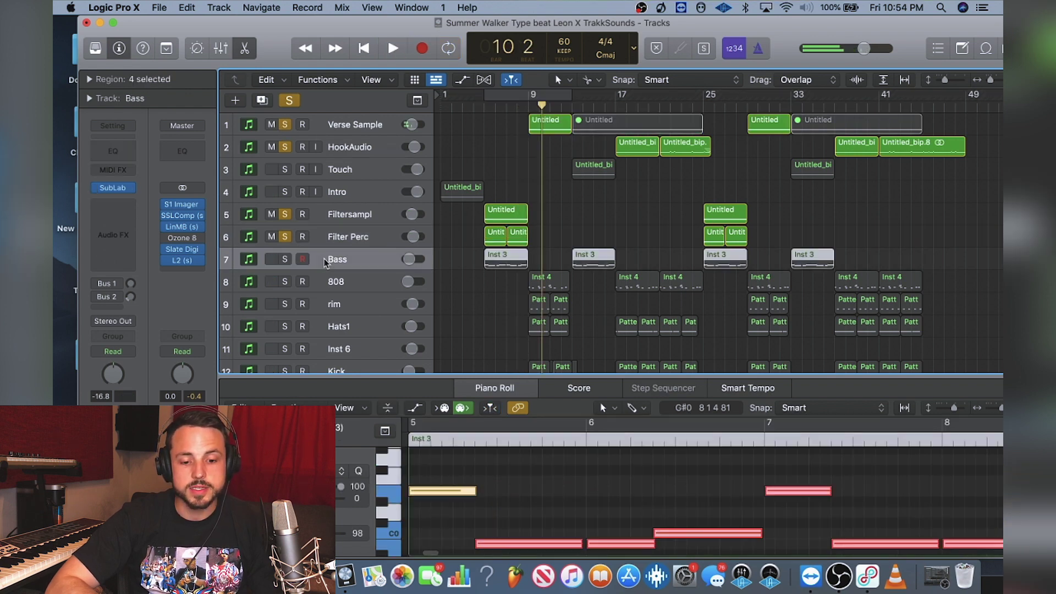
Set the cycle range to bars 17 to 21 and play it with the Kick track soloed.
left_click_drag(530, 95, 644, 98)
scroll(362, 304, "down", 3)
scroll(370, 229, "down", 3)
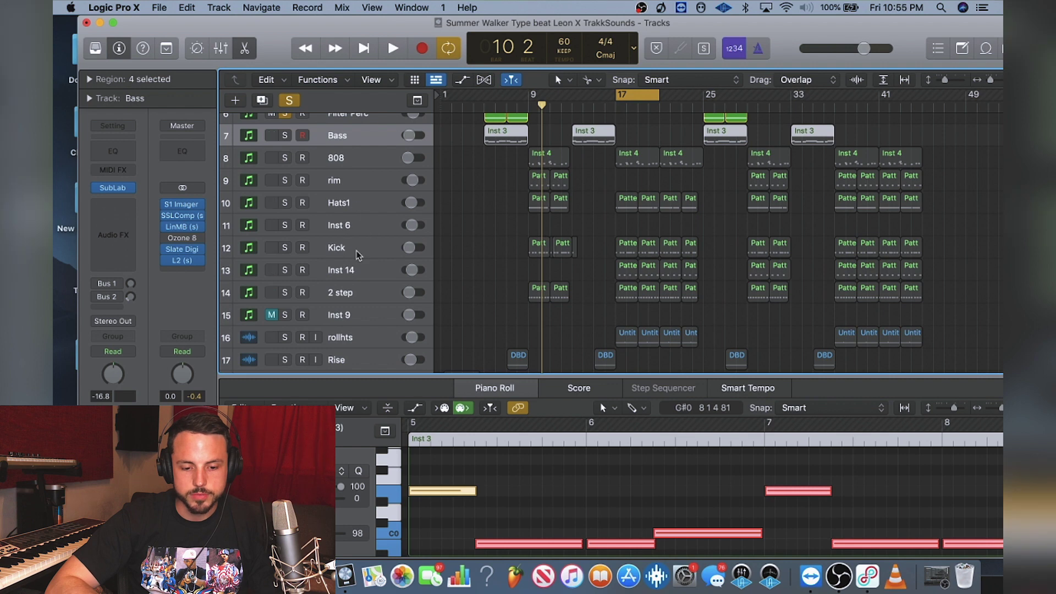
left_click(374, 247)
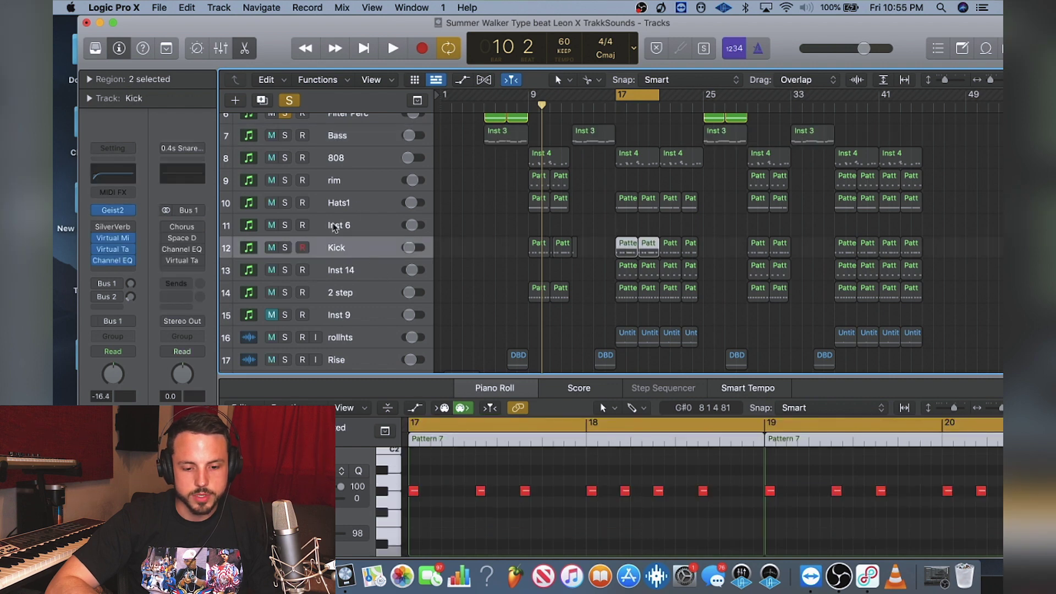
left_click(285, 248)
key("space")
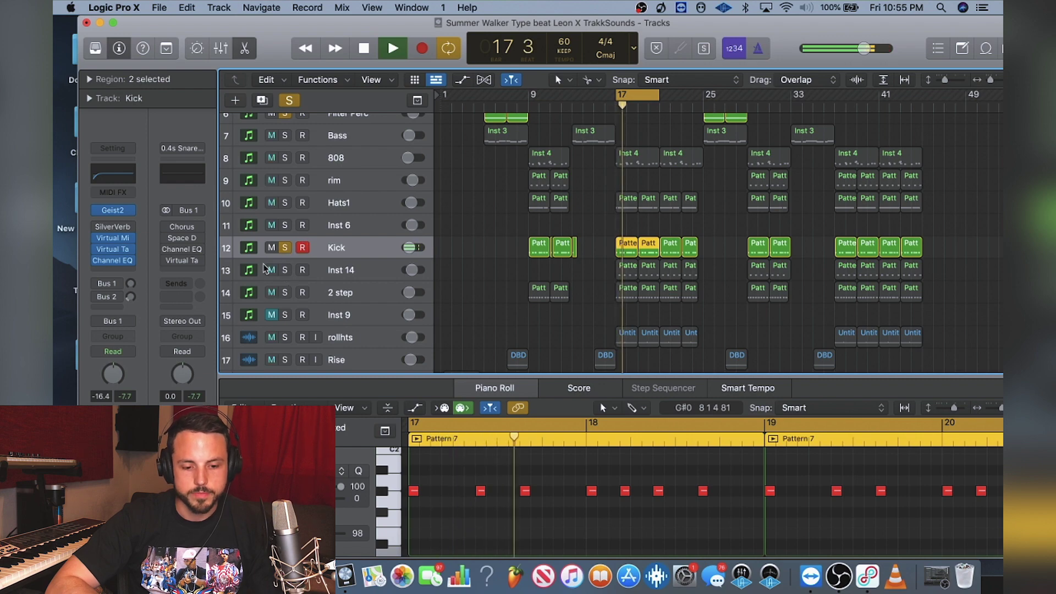
Open the Kick track's Geist2 and display the 32-step Pattern 2.
left_click(121, 210)
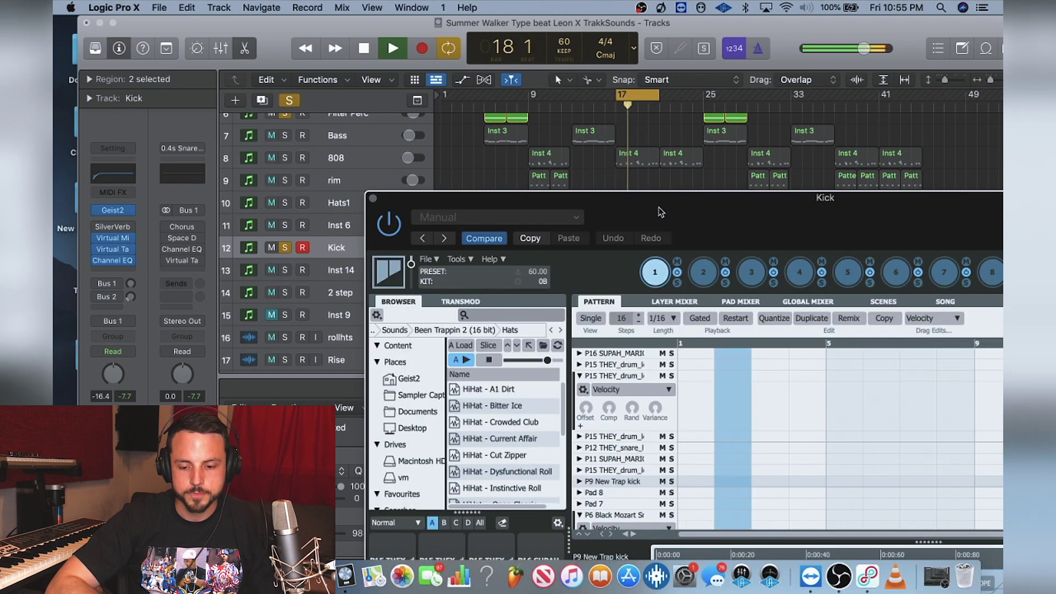
left_click_drag(658, 209, 330, 35)
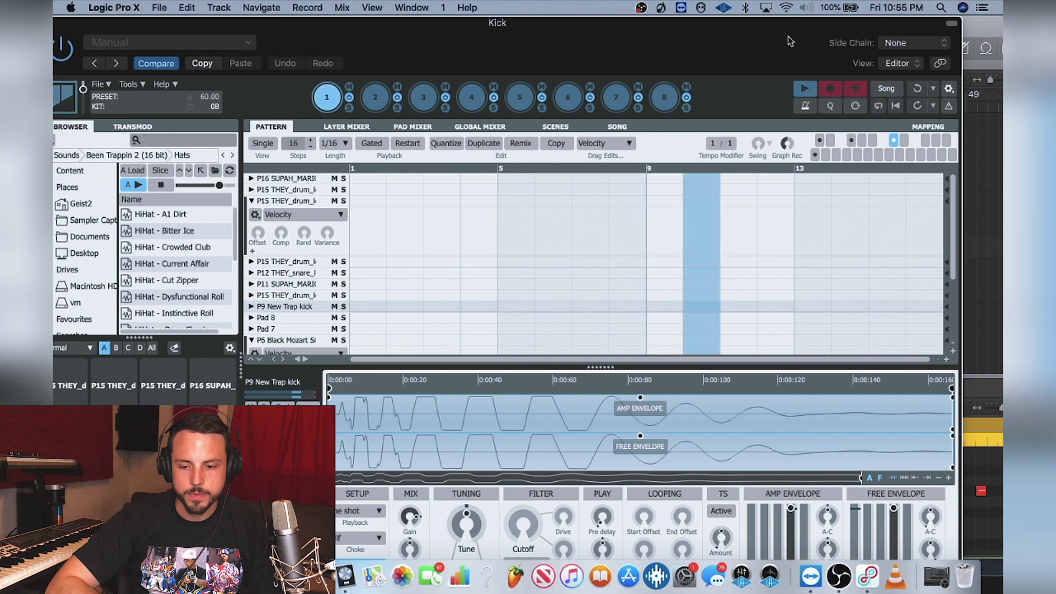
left_click_drag(721, 53, 509, 65)
left_click(607, 155)
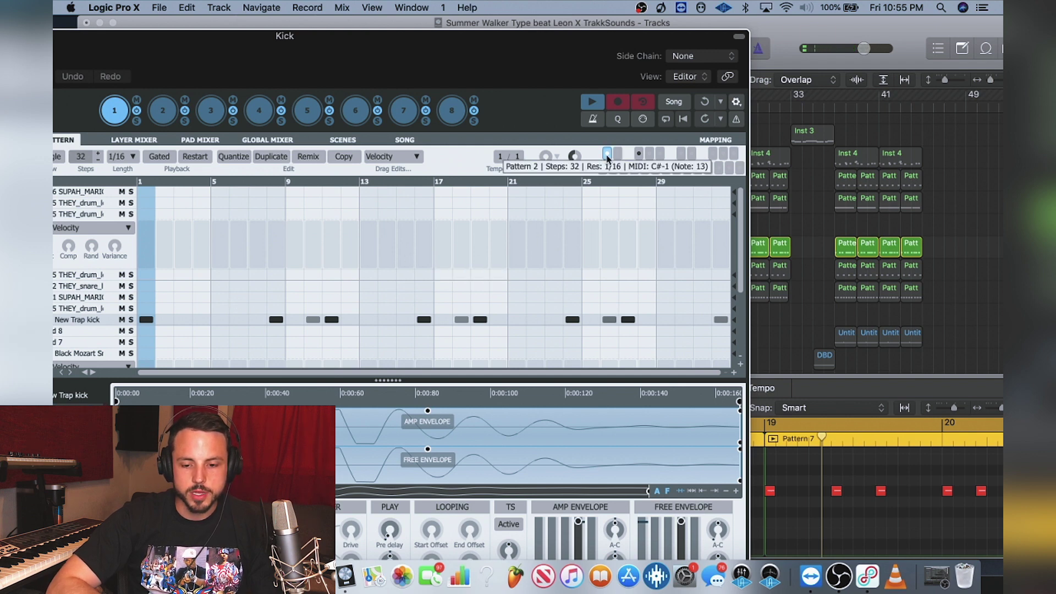
Try placing Geist2's Pattern 2 as a region at bar 34 in the arrangement.
left_click_drag(607, 157, 814, 247)
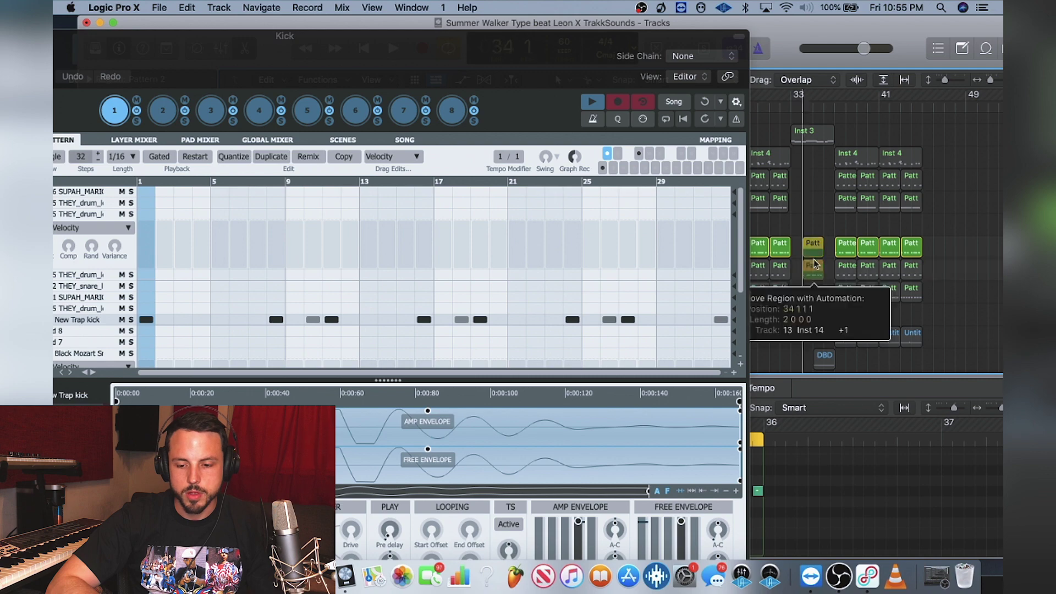
left_click_drag(575, 60, 766, 389)
Play the cycle with Inst 14 soloed alongside Kick, and close Kick's Geist2 window.
key("space")
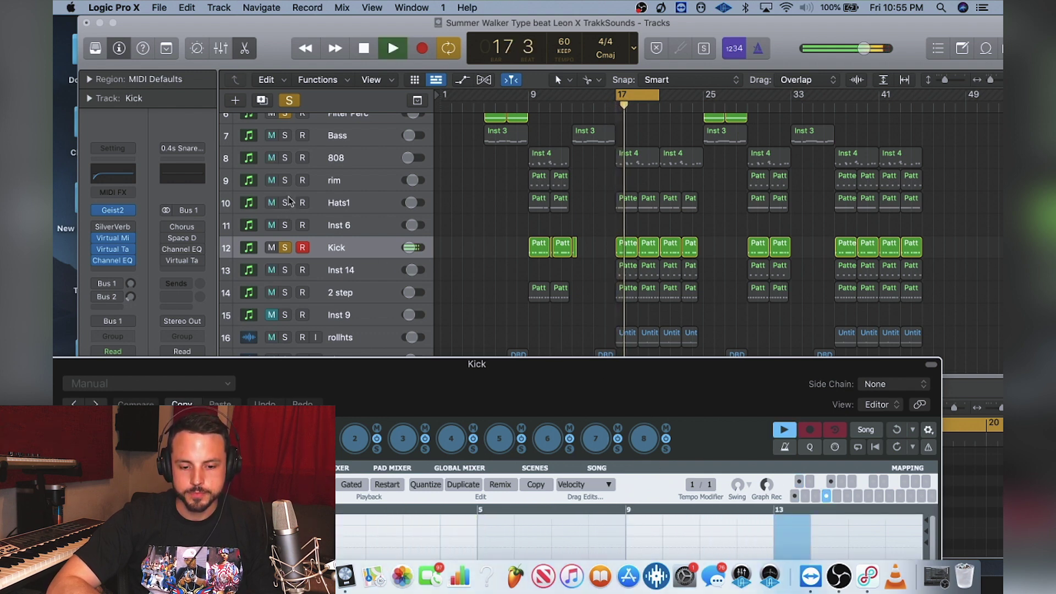
left_click(284, 270)
left_click(347, 284)
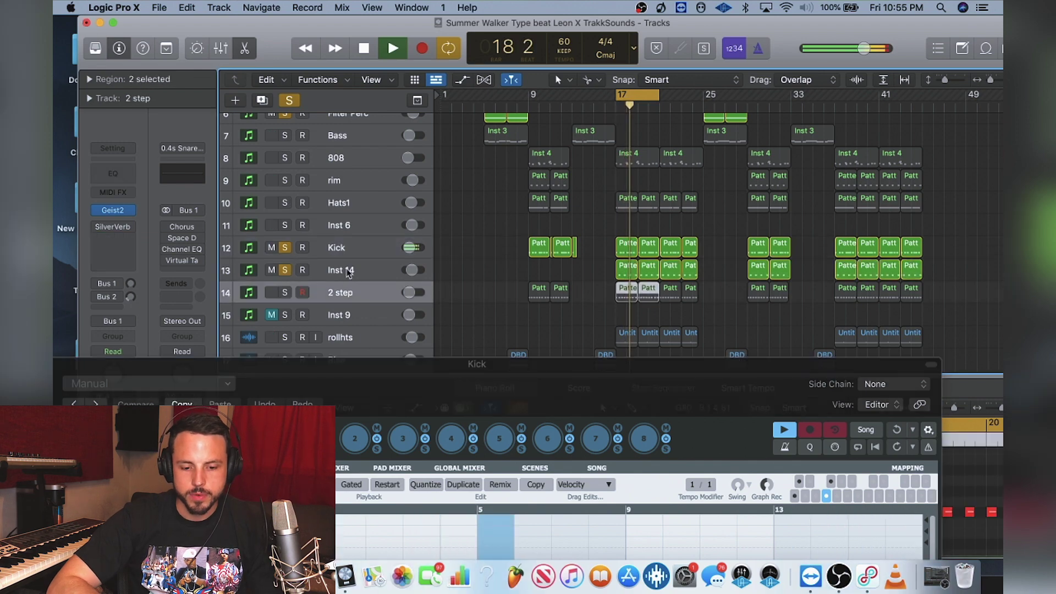
left_click(349, 269)
left_click_drag(287, 392, 541, 322)
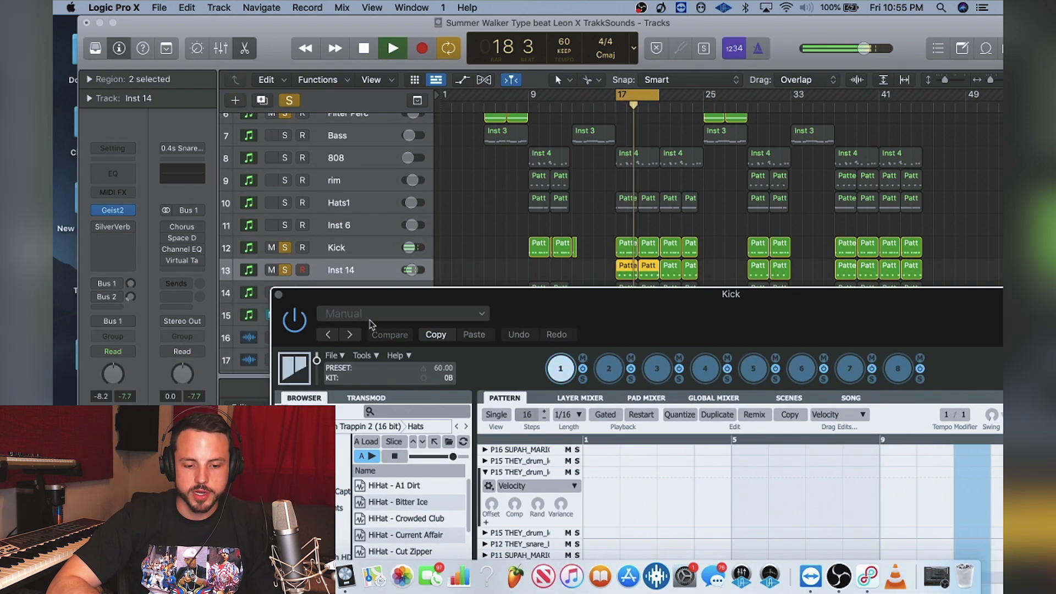
left_click(278, 294)
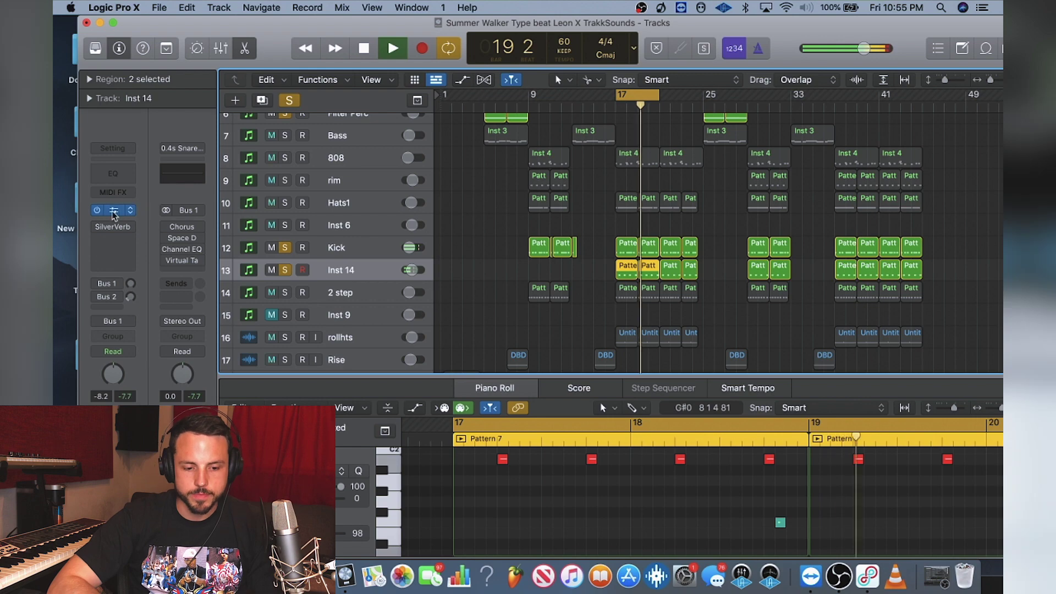
Inspect the THEY_snare_lights pad in Inst 14's Geist2 during playback, closing the plug-in window.
left_click(112, 211)
left_click_drag(710, 247, 179, 72)
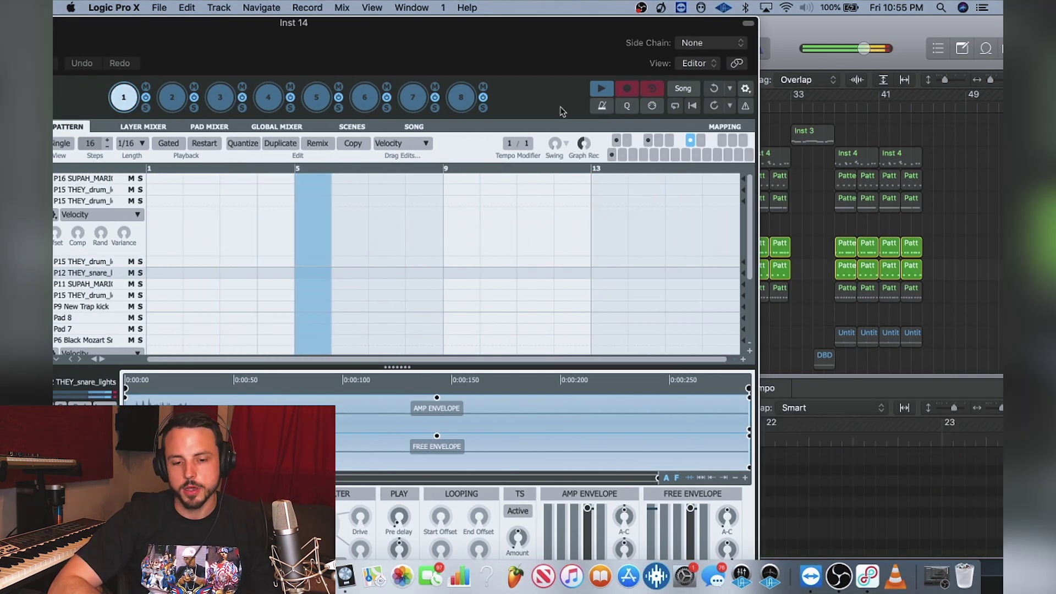
left_click_drag(313, 42, 336, 123)
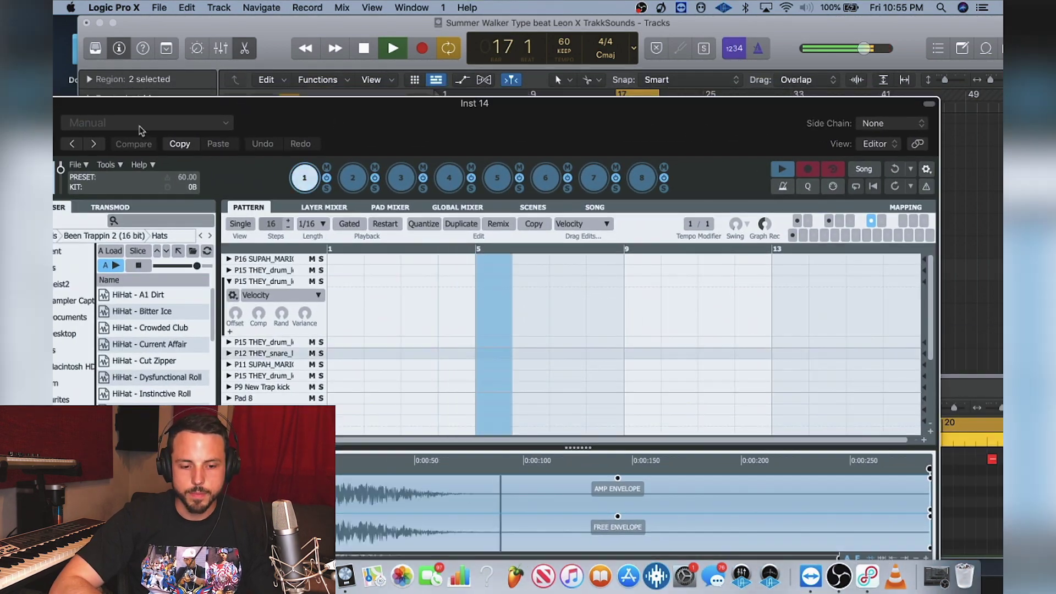
left_click_drag(89, 106, 298, 108)
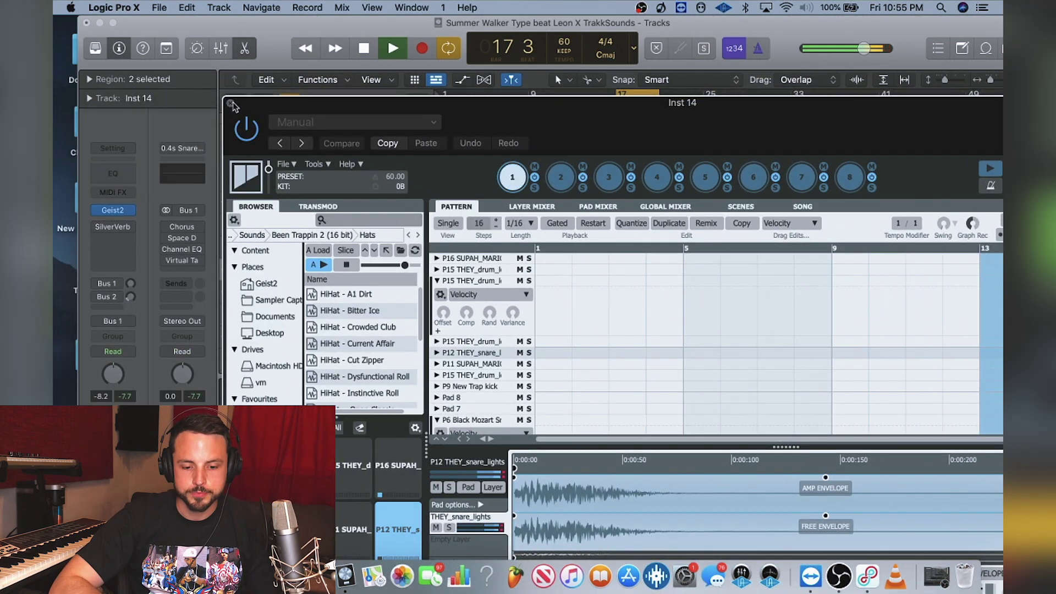
left_click(230, 104)
Stop playback and solo the Hats1 track alongside Kick and Inst 14.
left_click(424, 296)
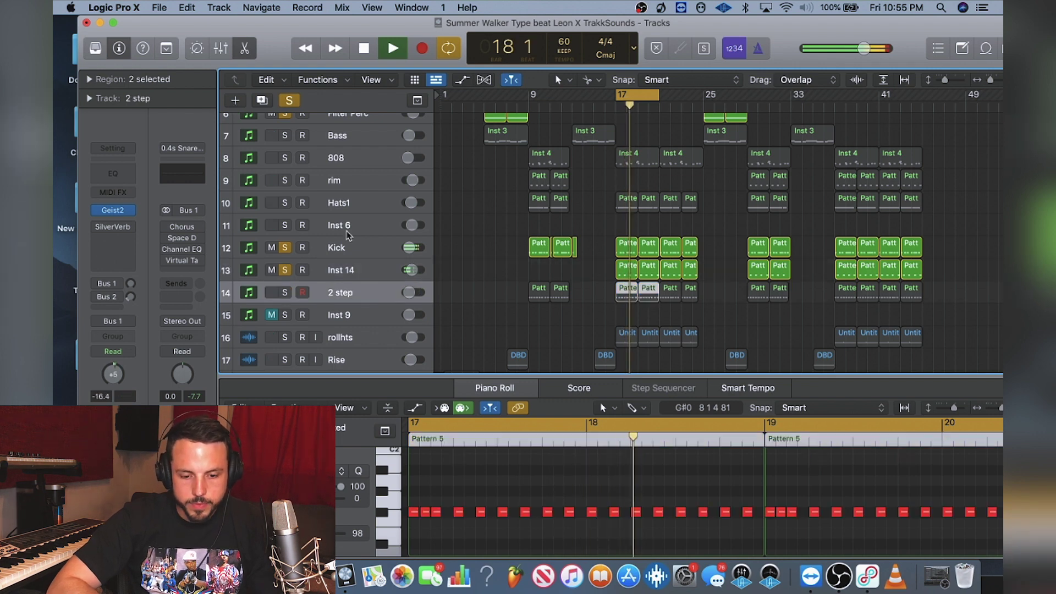
key("space")
left_click(291, 202)
left_click(285, 202)
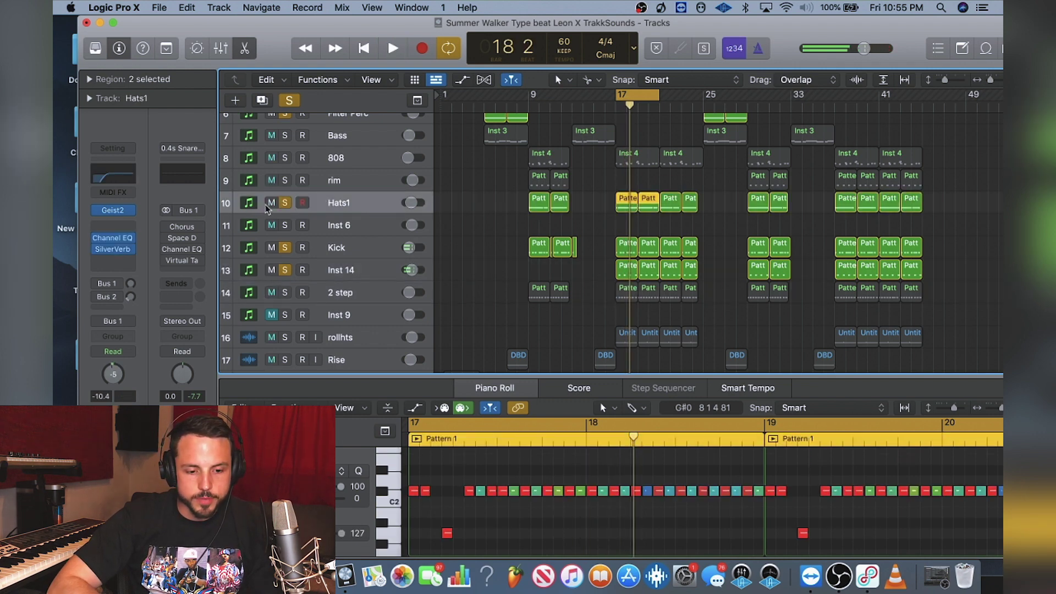
In Hats1's Geist2, extend a THEY_drum_loop pad to the full loop and trim its end marker to about 0.5 seconds.
left_click(122, 212)
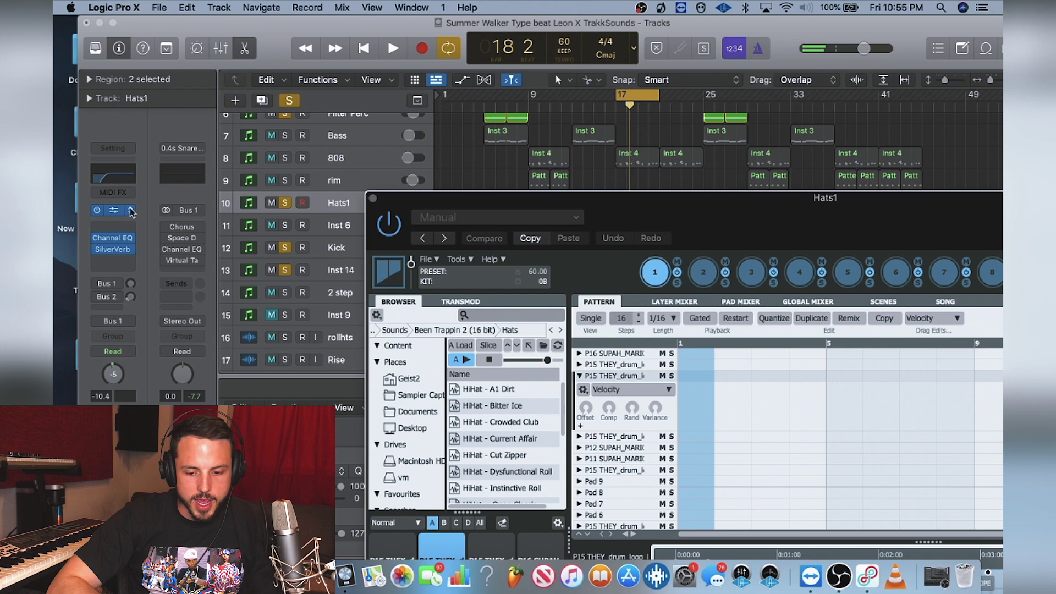
double_click(688, 202)
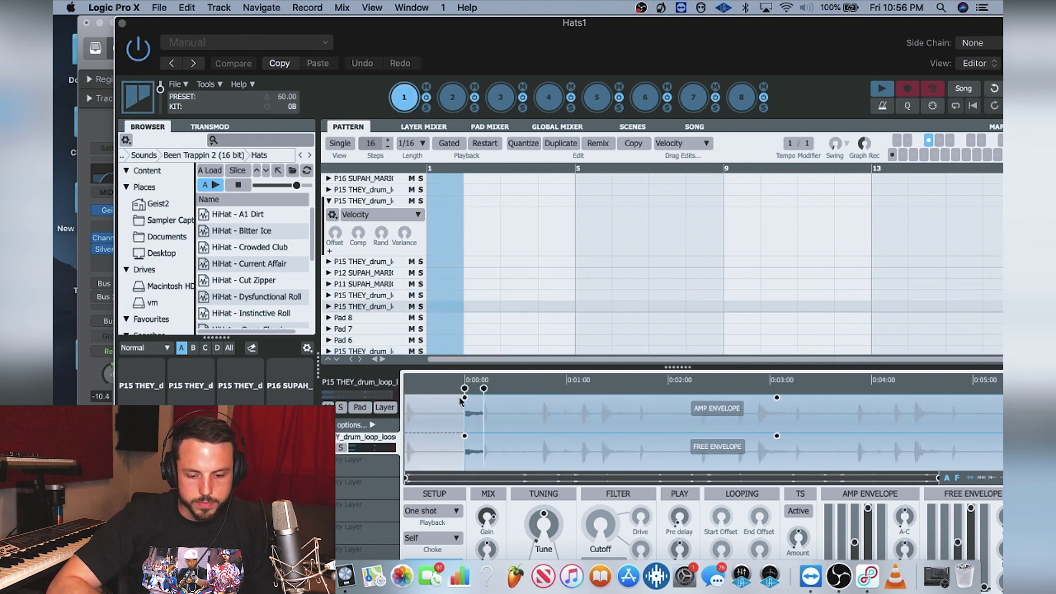
left_click_drag(452, 390, 381, 395)
left_click_drag(482, 387, 961, 386)
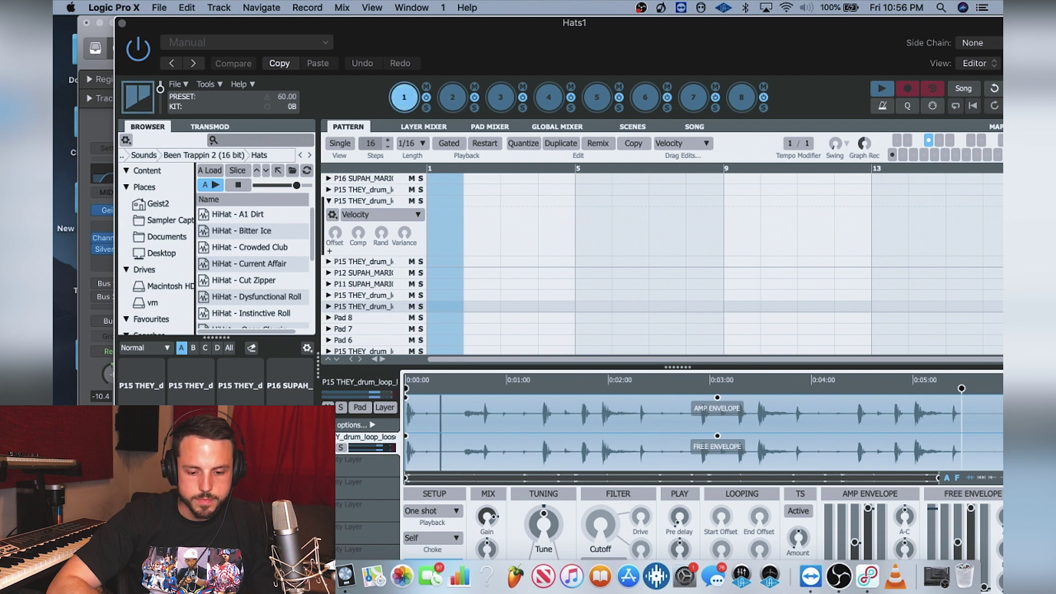
left_click_drag(961, 388, 609, 389)
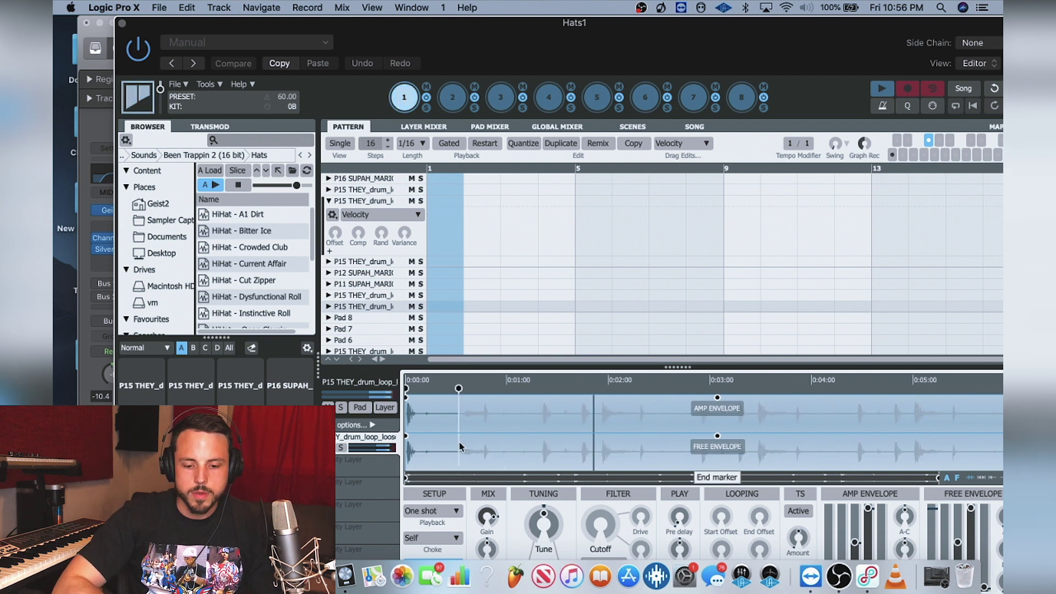
Examine the second THEY_drum_loop pad in Hats1's Geist2 and play the cycled section with the hats soloed.
left_click(488, 203)
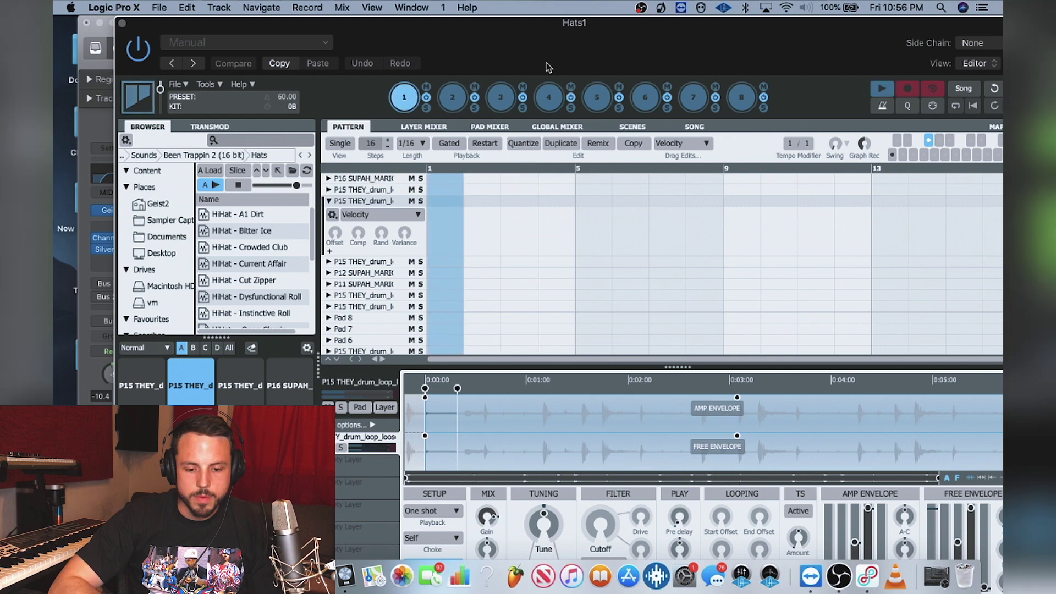
left_click_drag(550, 61, 642, 399)
left_click_drag(570, 391, 475, 353)
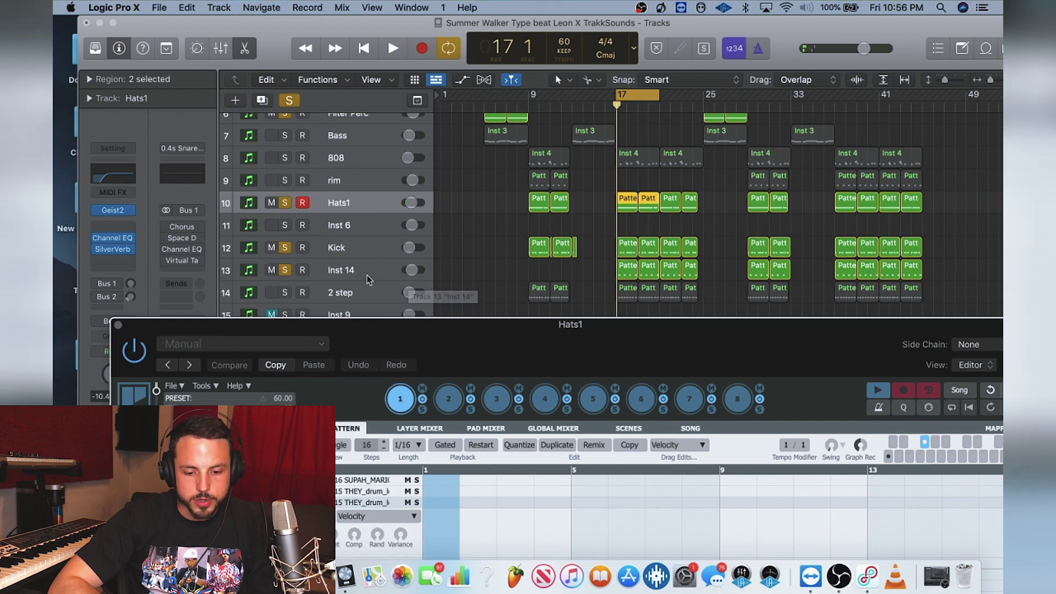
left_click_drag(449, 353, 423, 65)
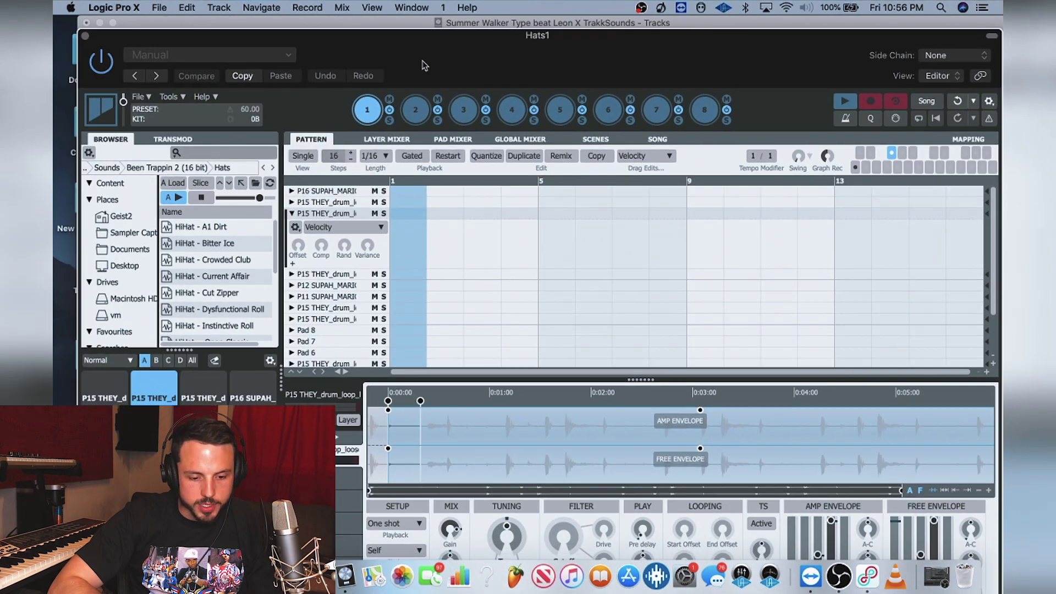
left_click_drag(524, 15, 632, 460)
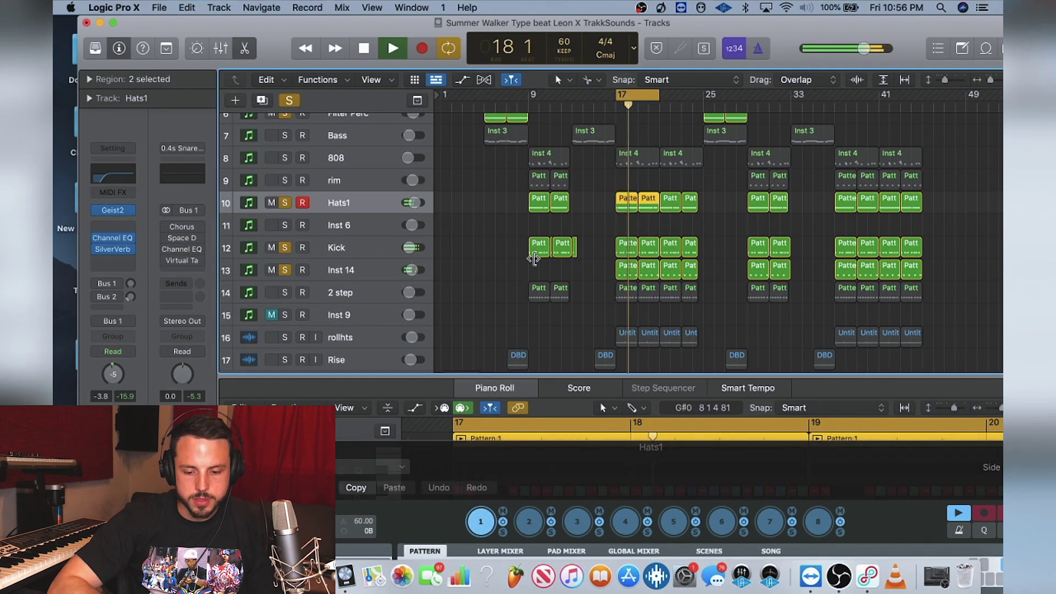
left_click_drag(607, 468, 473, 13)
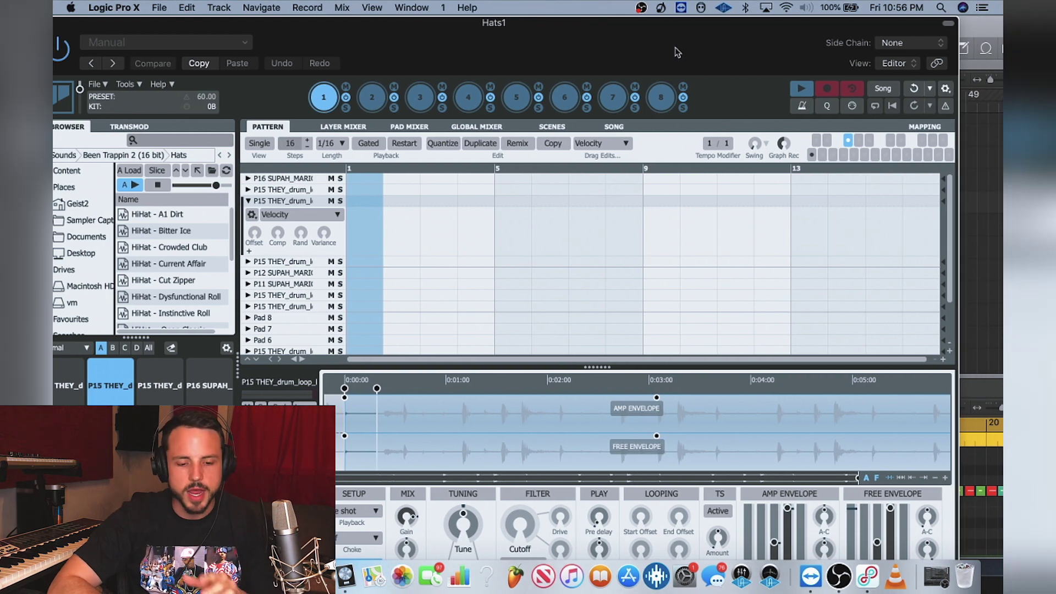
Move Hats1's Geist2 aside, solo the 2 step track alongside the other drums and play the cycled section.
left_click_drag(699, 52, 884, 160)
left_click(247, 126)
key("space")
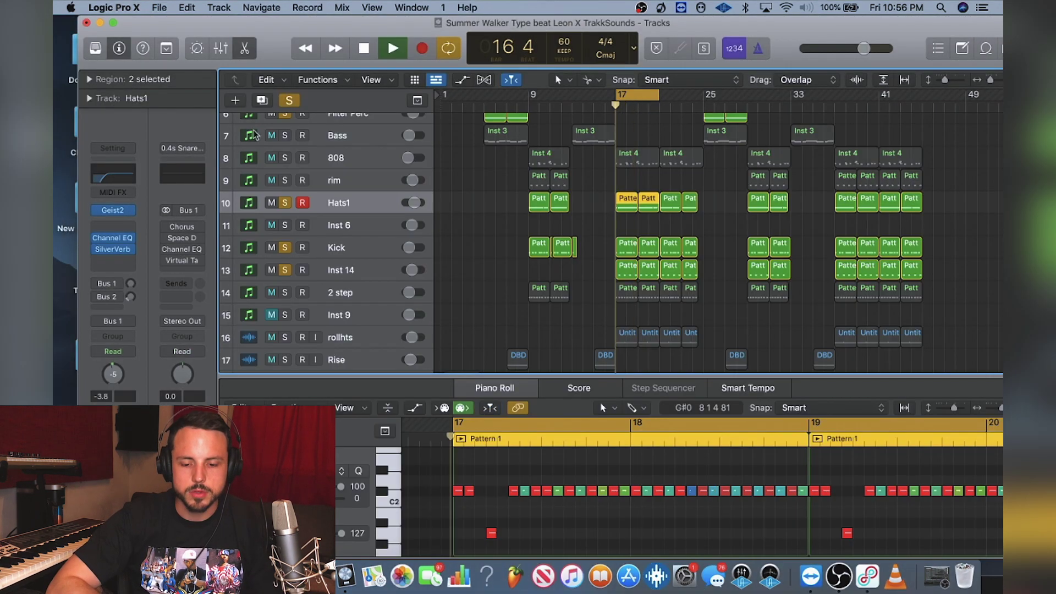
left_click(309, 293)
key("space")
left_click(285, 293)
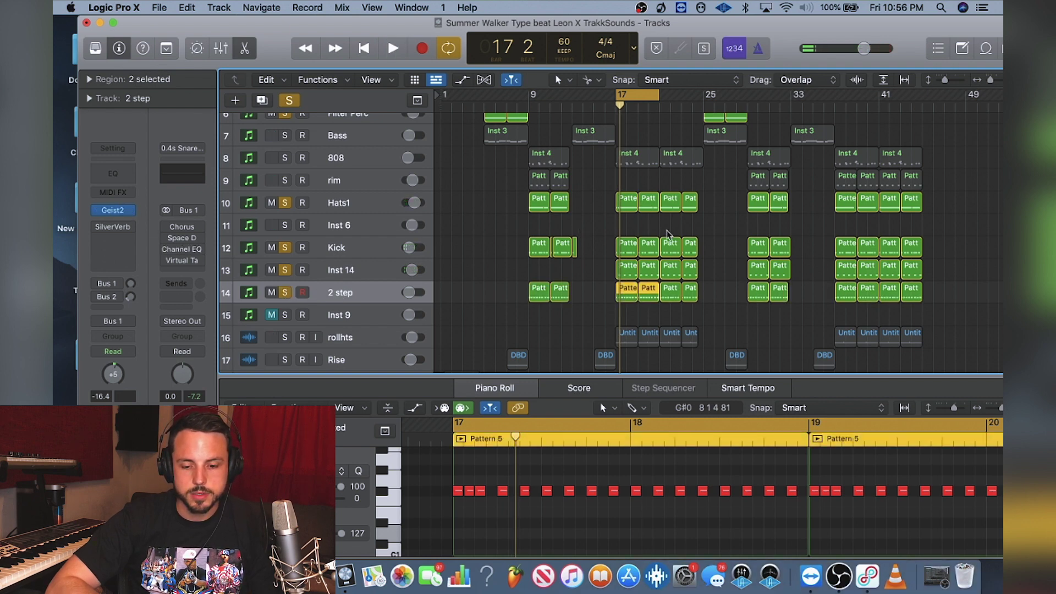
key("space")
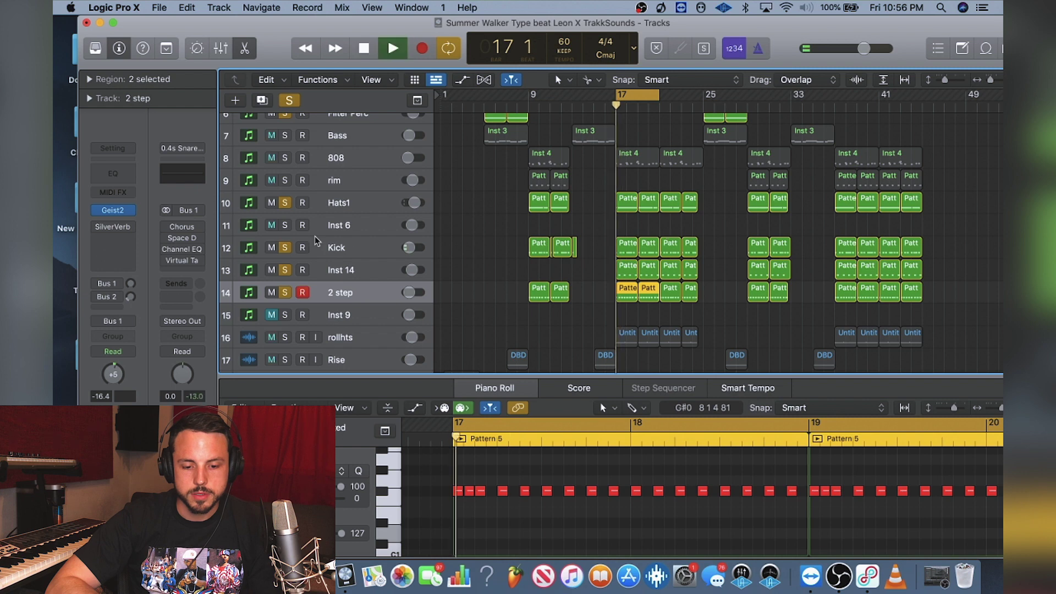
Open Inst 9's Geist2, show the Repeats lane of the HiHat - Cut Zipper pad and examine its per-step parameter options.
left_click(332, 312)
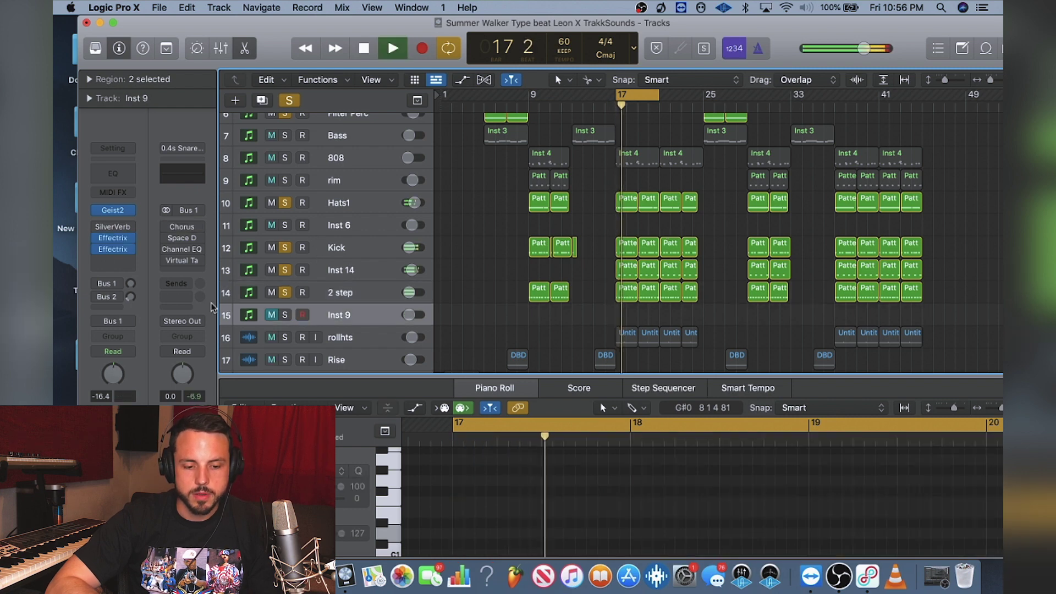
key("space")
left_click(114, 211)
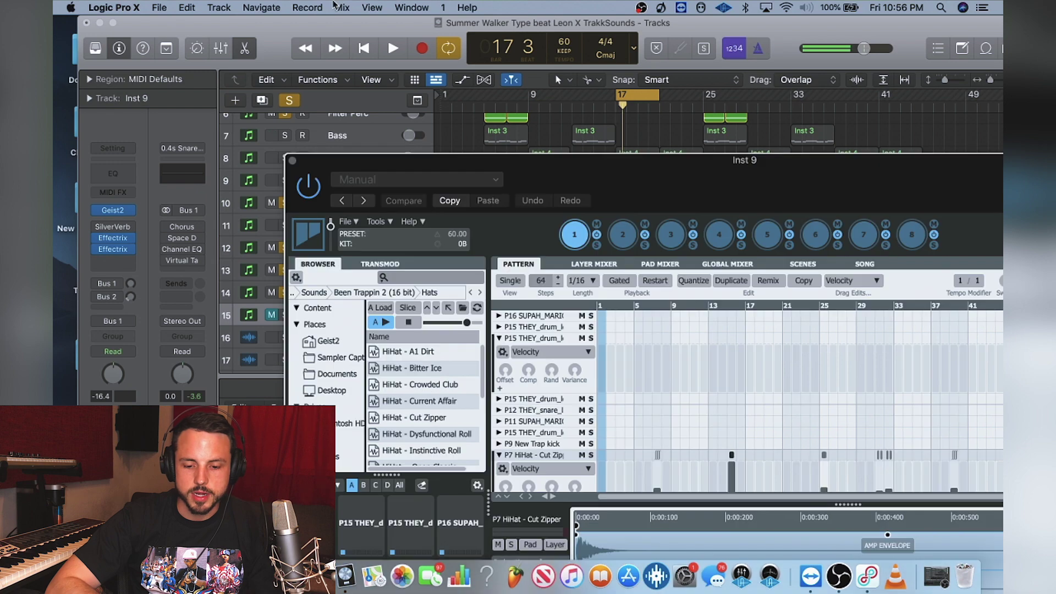
left_click_drag(681, 202, 342, 5)
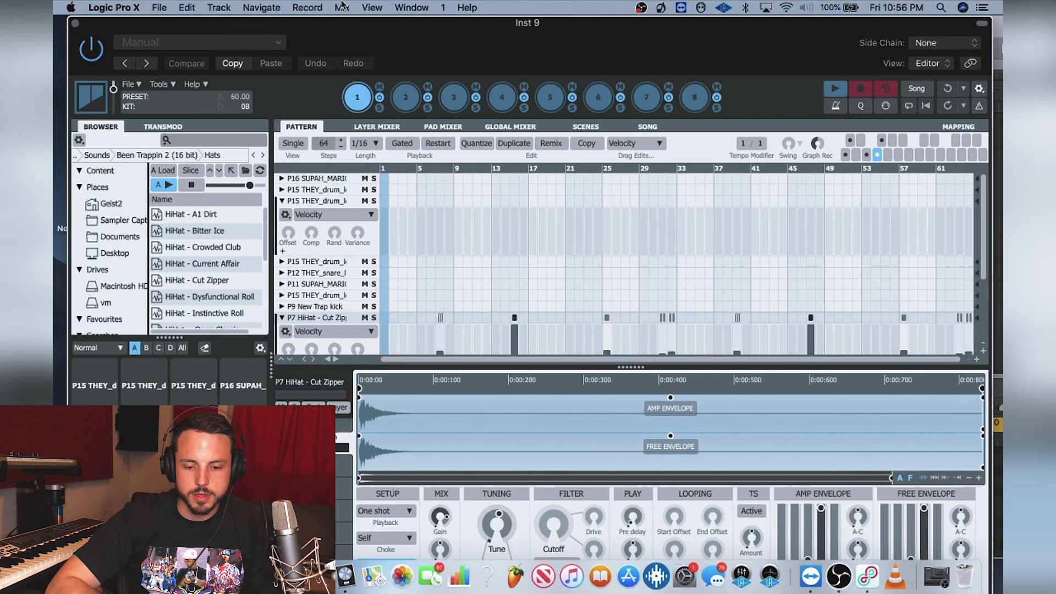
left_click(327, 332)
scroll(498, 291, "down", 4)
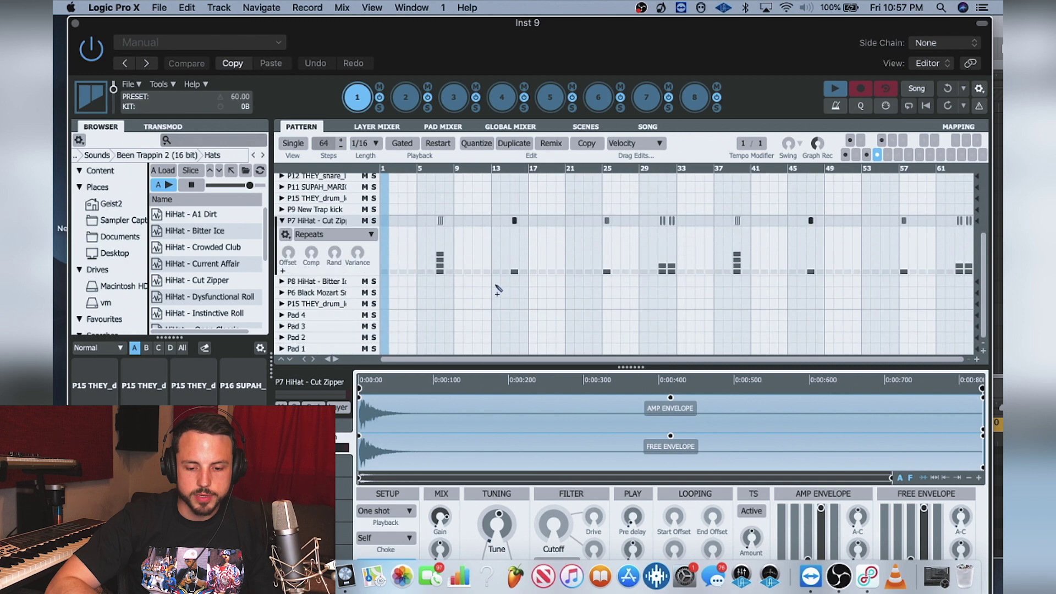
left_click(351, 237)
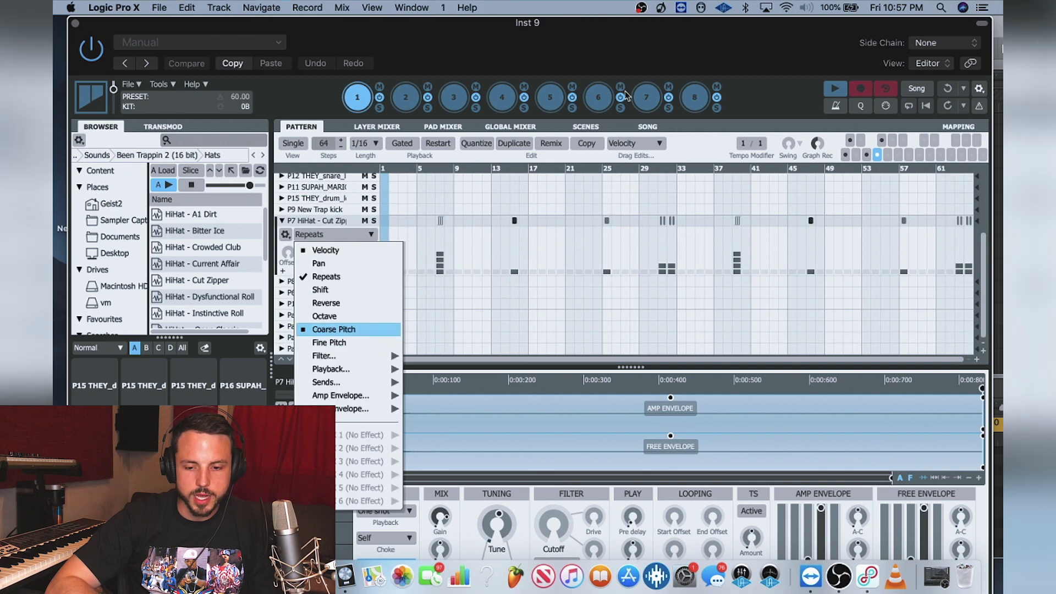
left_click_drag(638, 47, 667, 505)
Play the cycled section and solo the rollhts track alongside the other drums.
key("space")
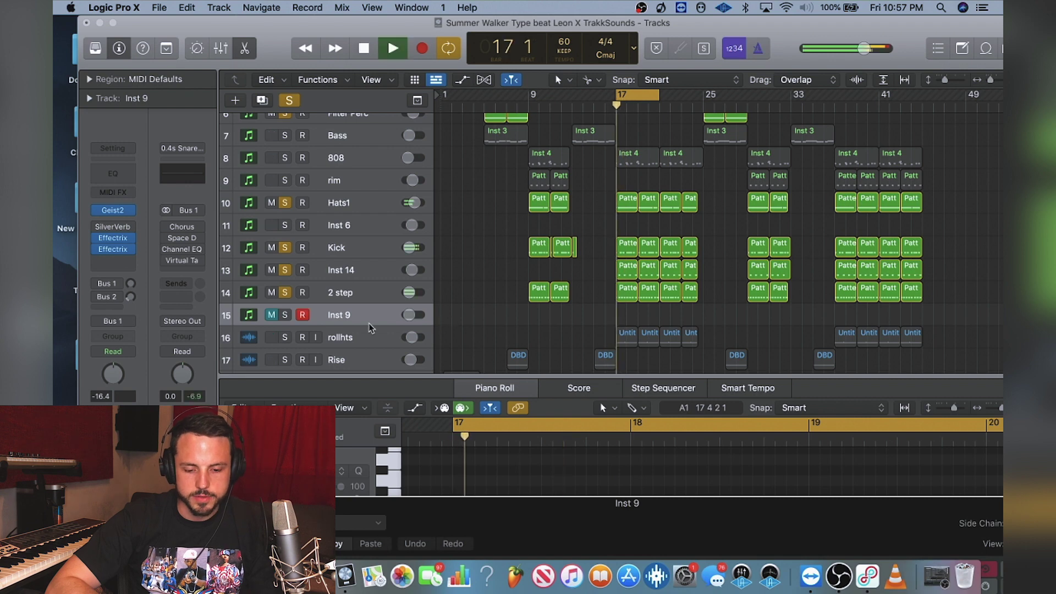
left_click(355, 294)
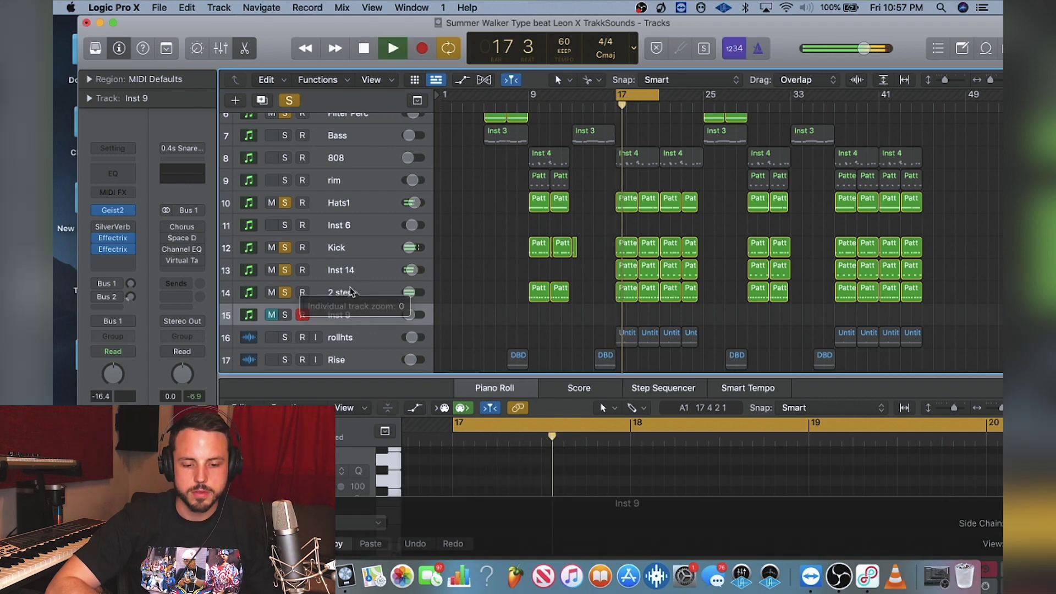
left_click(285, 337)
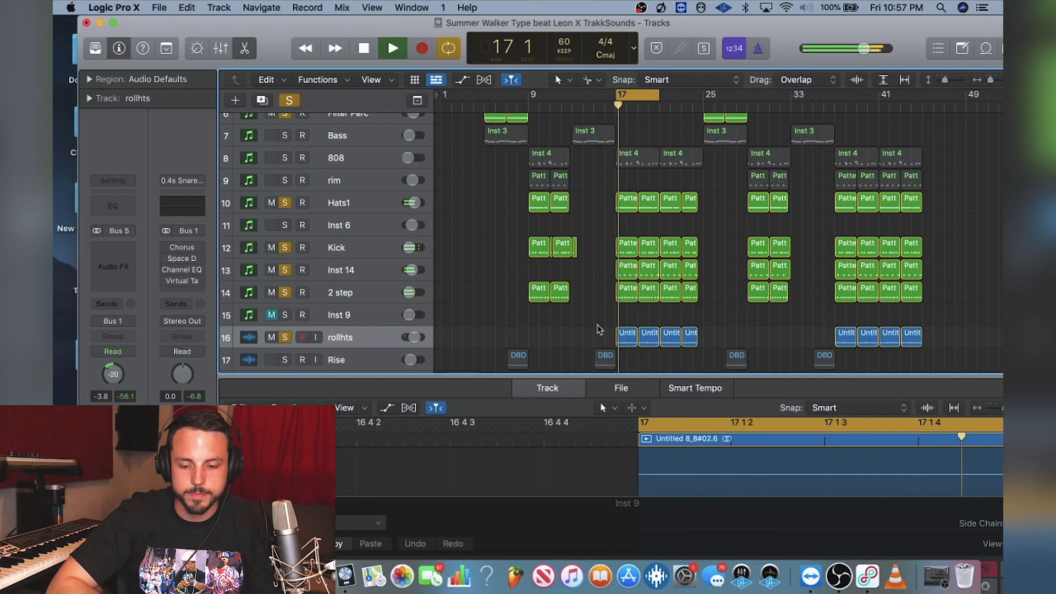
scroll(600, 329, "down", 4)
scroll(599, 329, "up", 4)
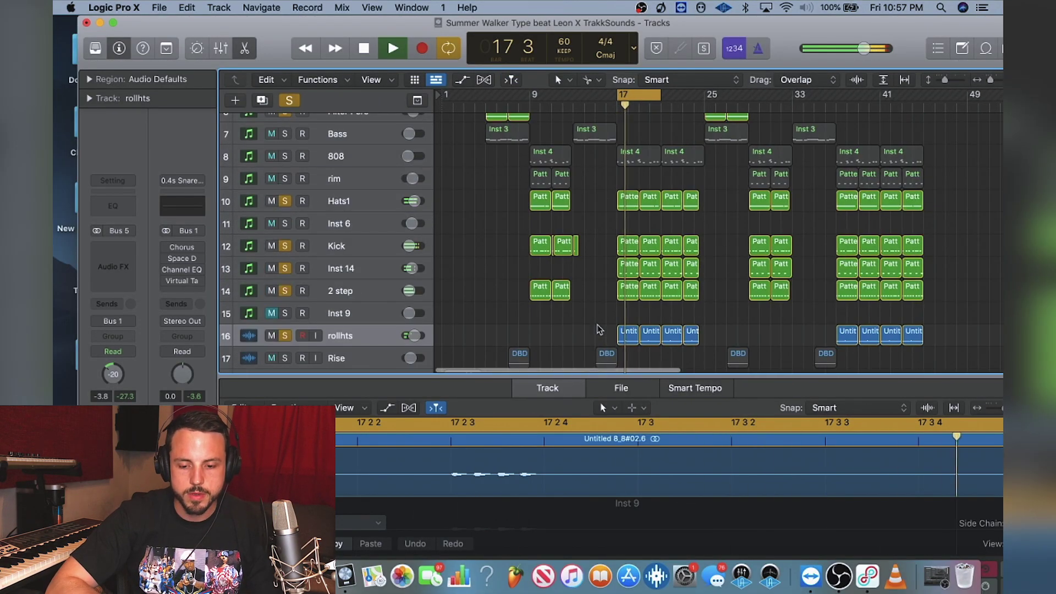
scroll(599, 329, "up", 3)
Stop playback, move the cycle range to bars 5–9 and solo the Bass track.
left_click(333, 218)
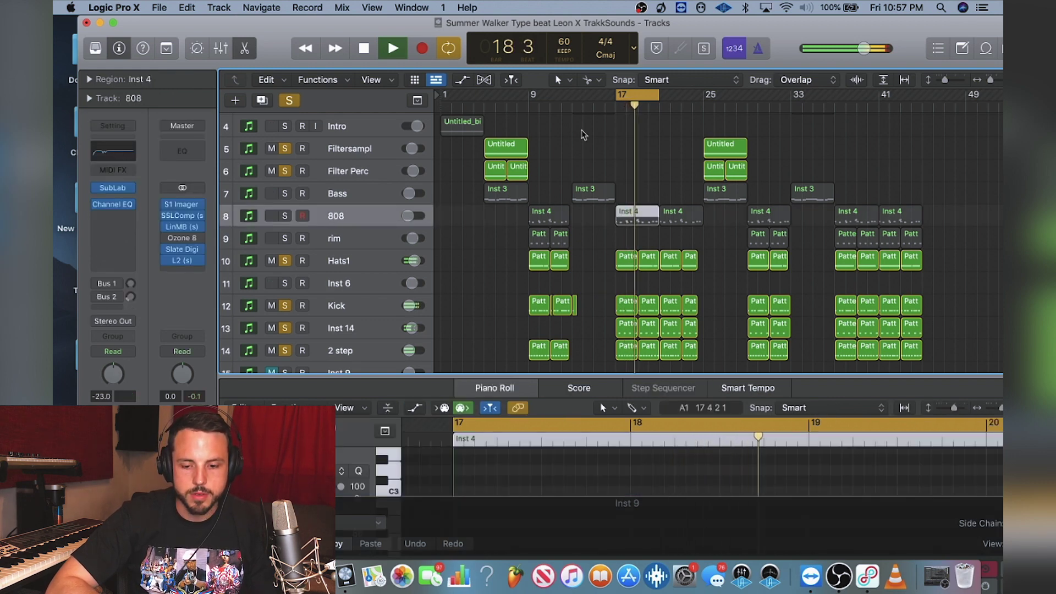
key("space")
left_click_drag(649, 100, 515, 105)
left_click(343, 198)
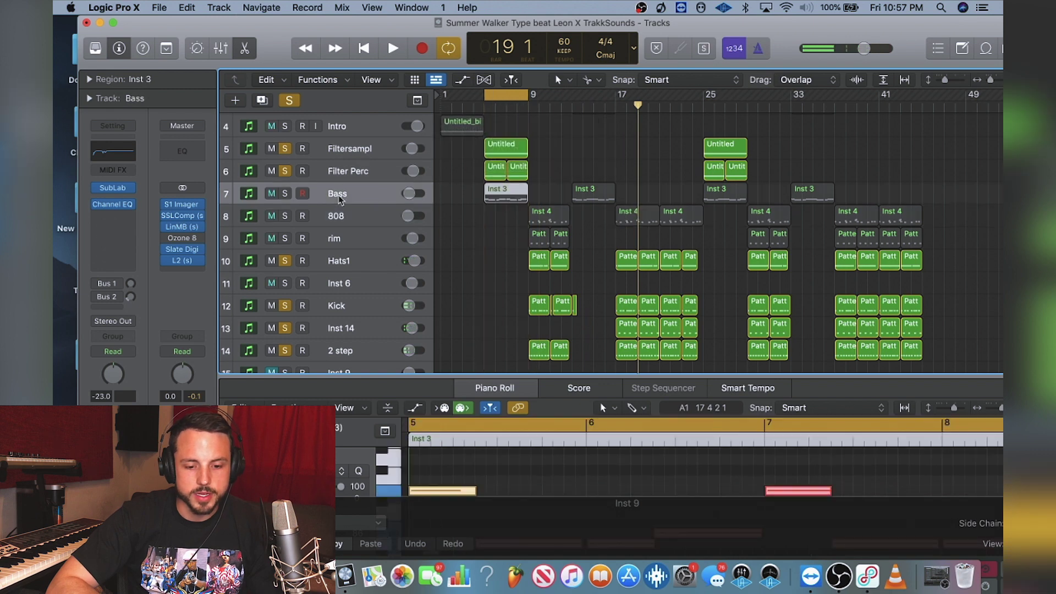
left_click(285, 194)
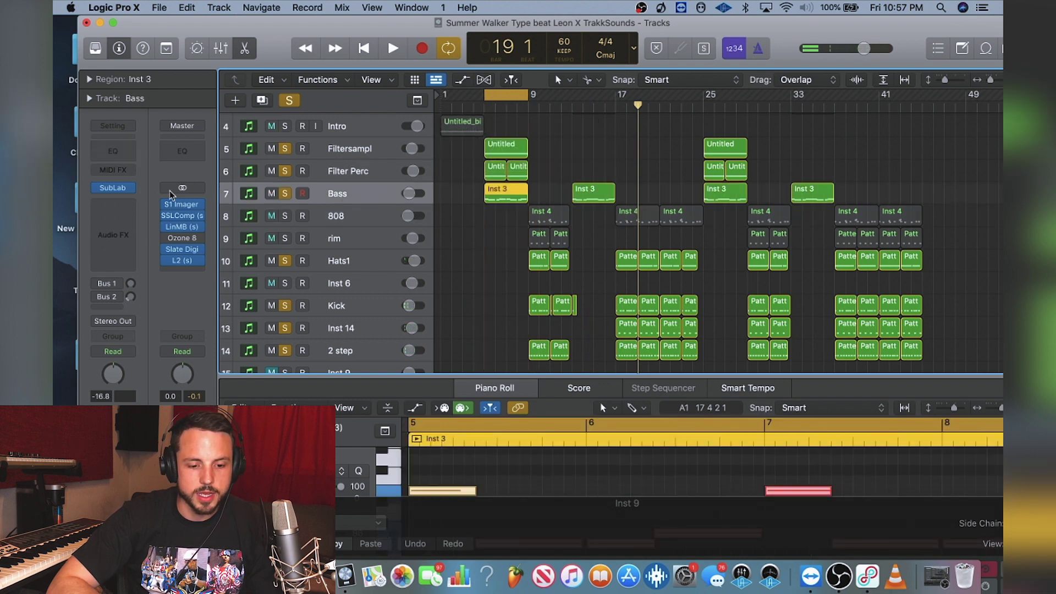
Open the Bass track's SubLab instrument and duplicate the track with its settings.
left_click(114, 188)
left_click_drag(508, 203, 480, 351)
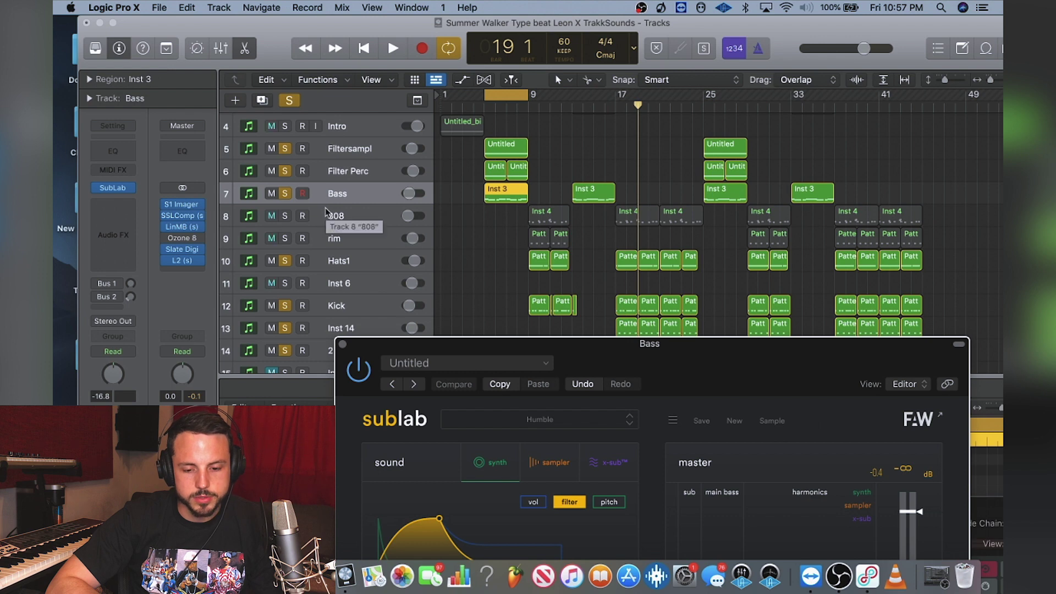
left_click(342, 198)
key("super+d")
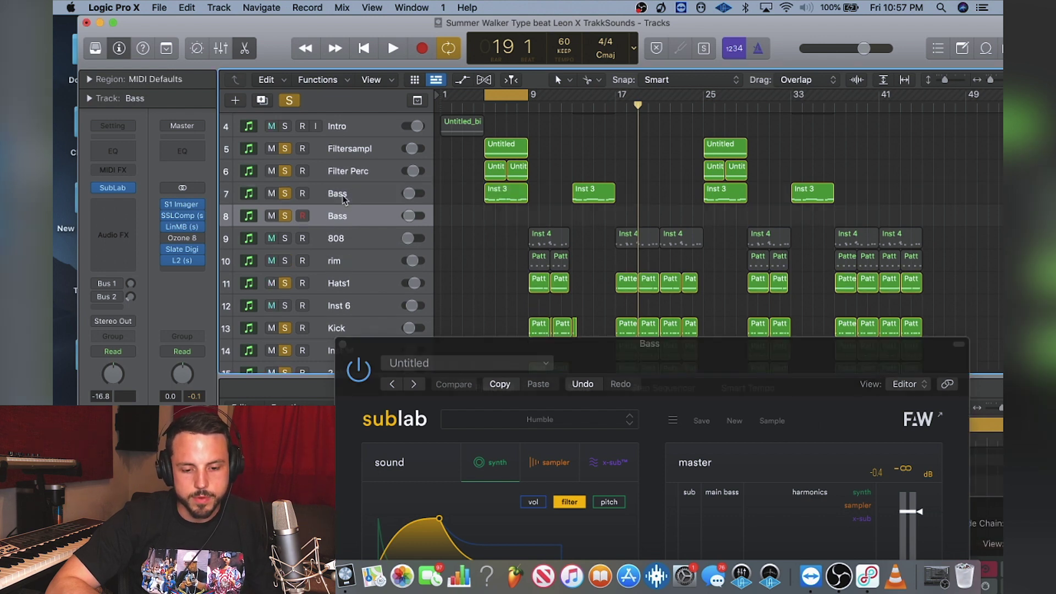
Open the duplicate Bass track's SubLab, close the original's plug-in window and move the remaining one clear of the tracks.
left_click(112, 187)
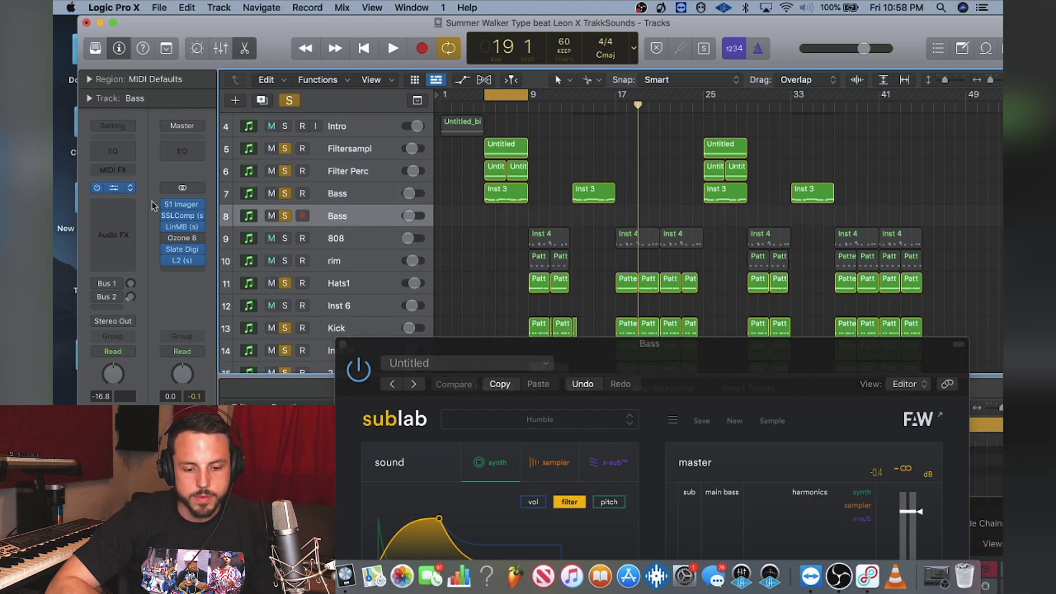
left_click(349, 347)
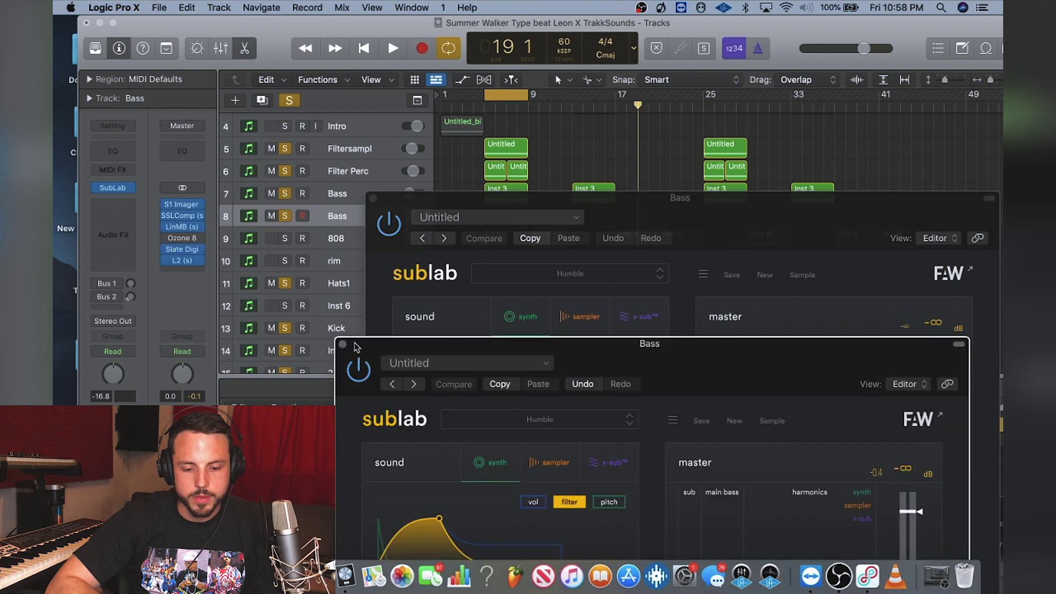
left_click(342, 345)
left_click_drag(612, 205, 612, 316)
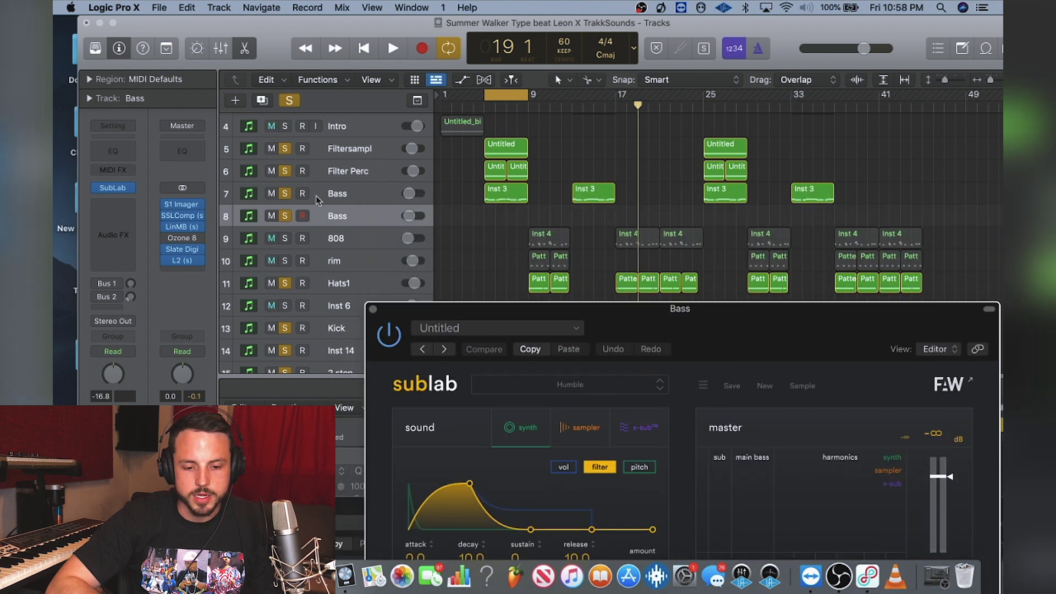
Unsolo Filter Perc and play the cycled bars with the original Bass track.
left_click(285, 171)
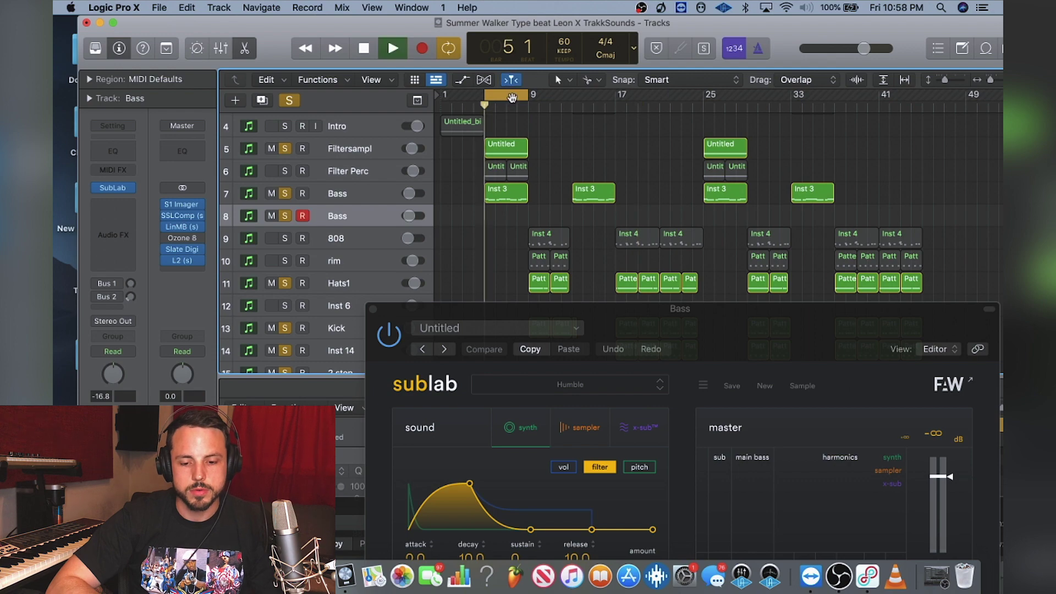
key("space")
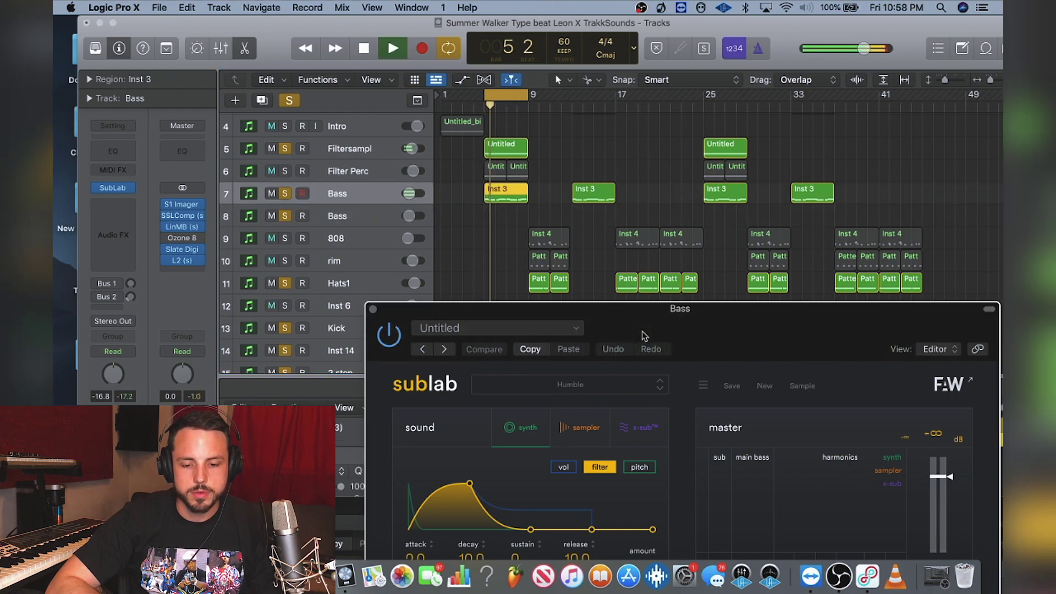
left_click_drag(644, 325, 583, 40)
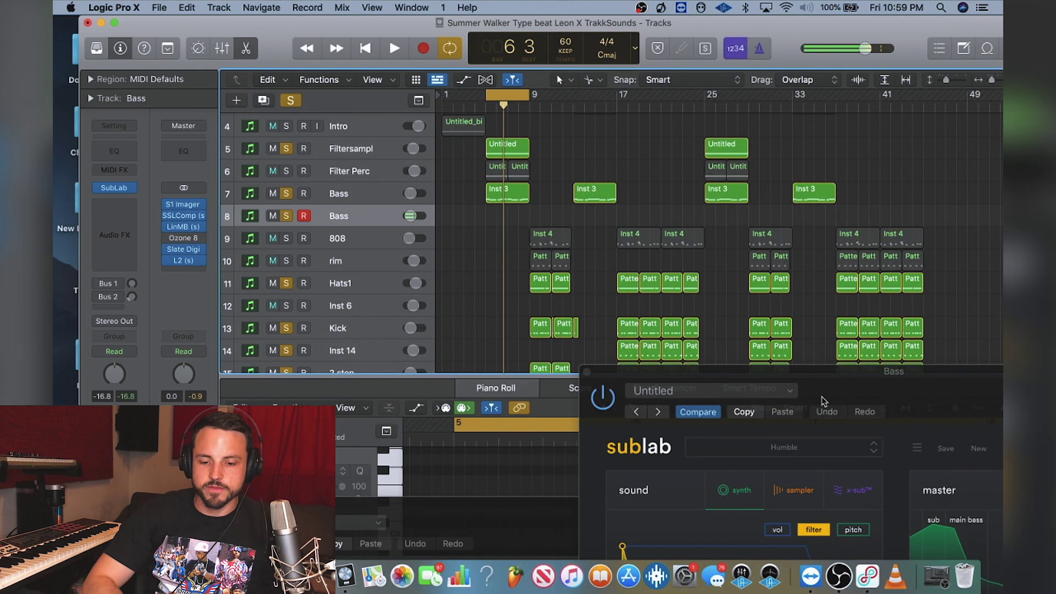
In the duplicate Bass track's SubLab, set the filter envelope's attack to 2.0 s and check the volume and pitch envelopes.
left_click_drag(822, 400, 459, 75)
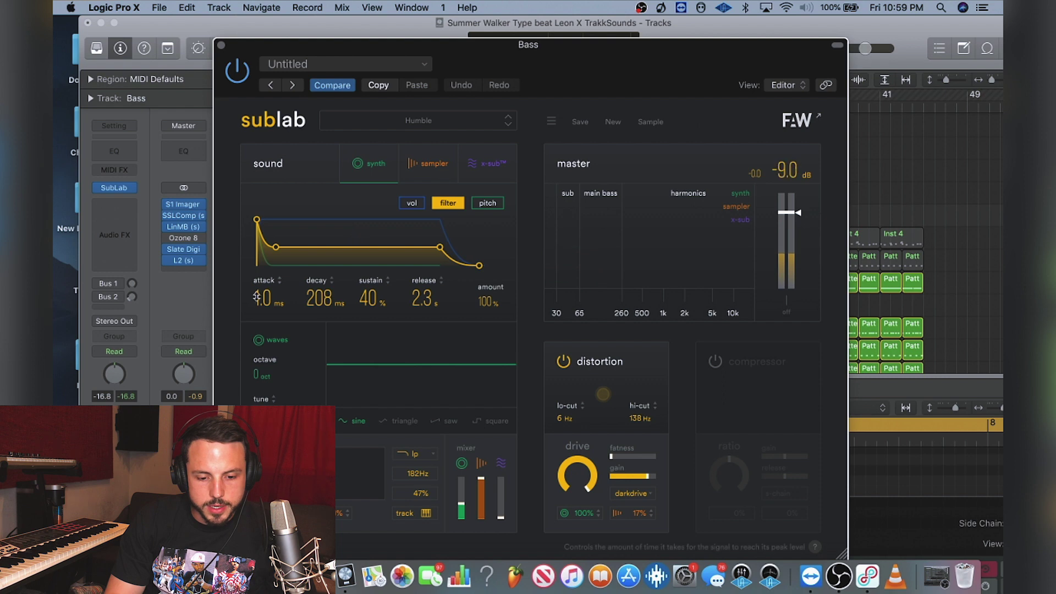
left_click_drag(274, 219, 300, 220)
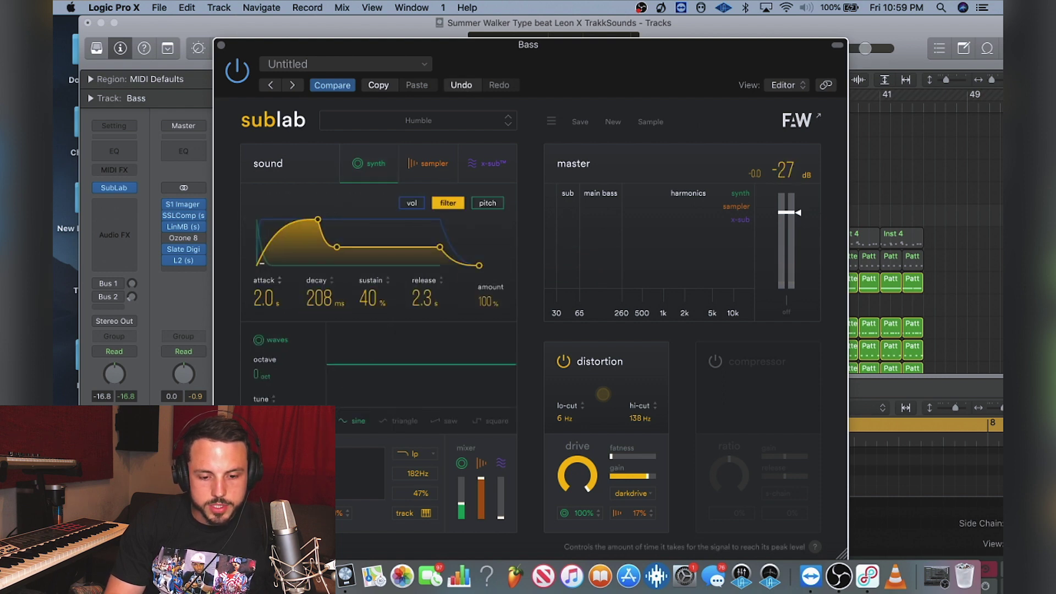
left_click(413, 204)
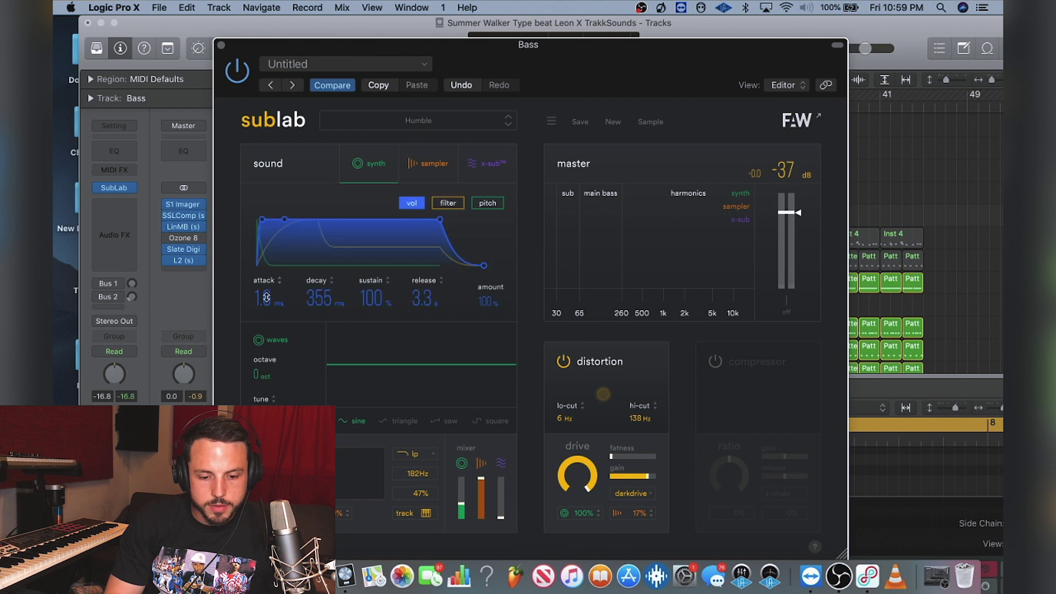
left_click(477, 204)
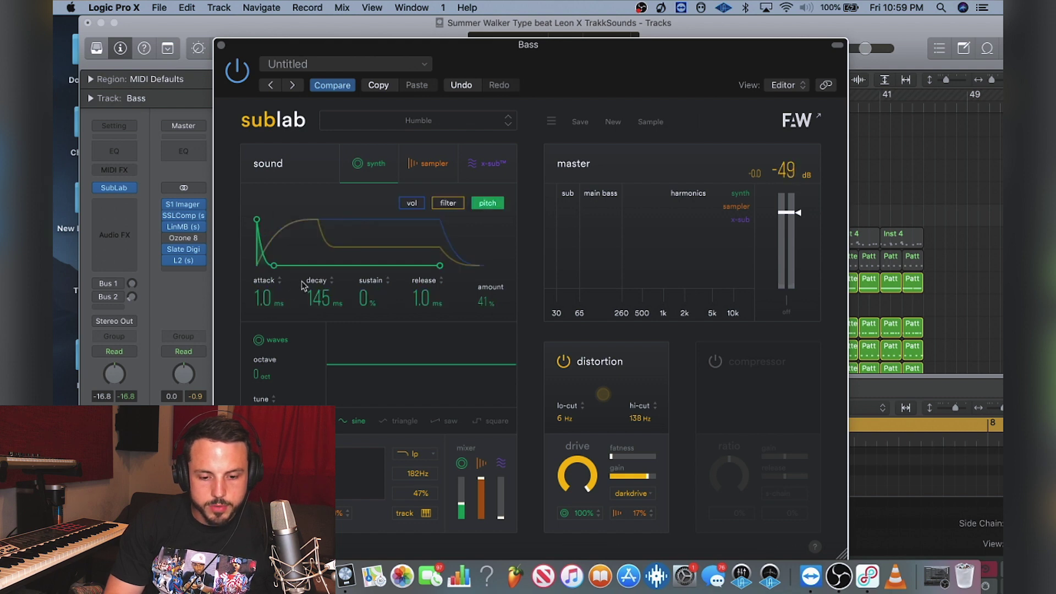
left_click(460, 205)
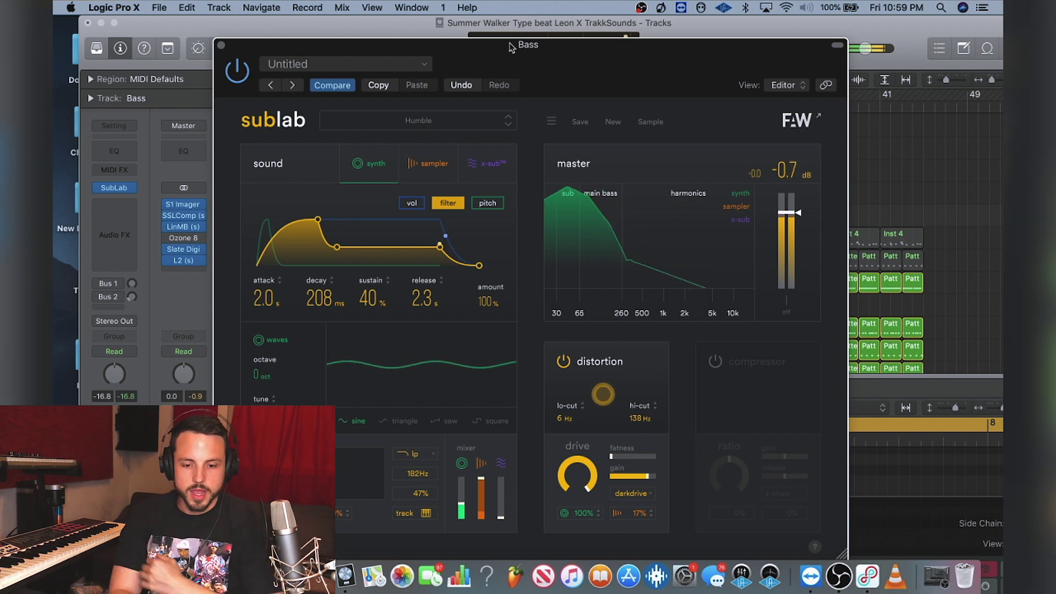
Try a longer timing value in SubLab's waves section, return it to instant and close the plug-in.
left_click_drag(511, 46, 512, 7)
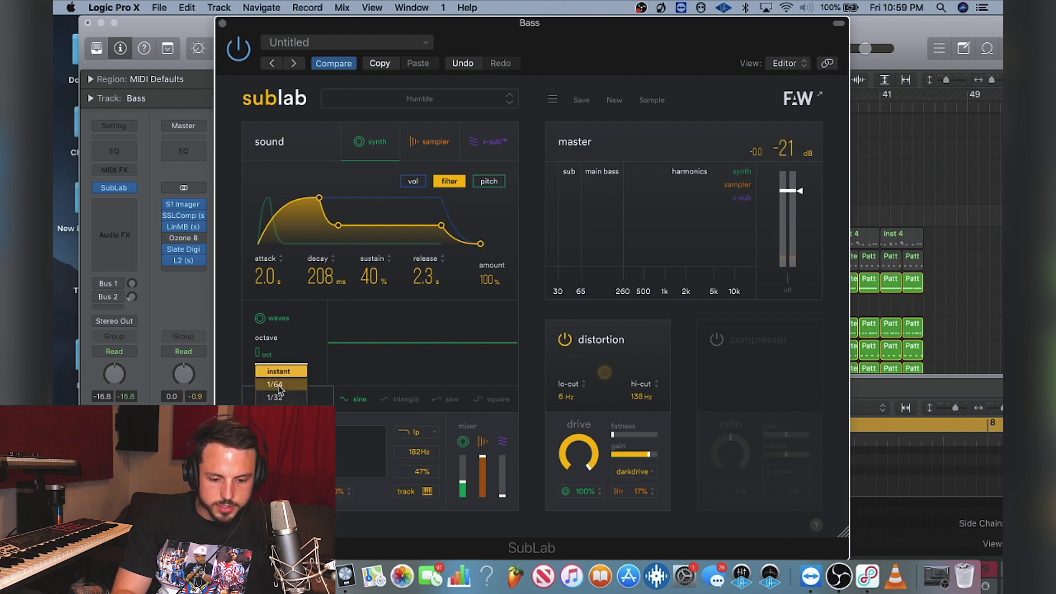
left_click(280, 434)
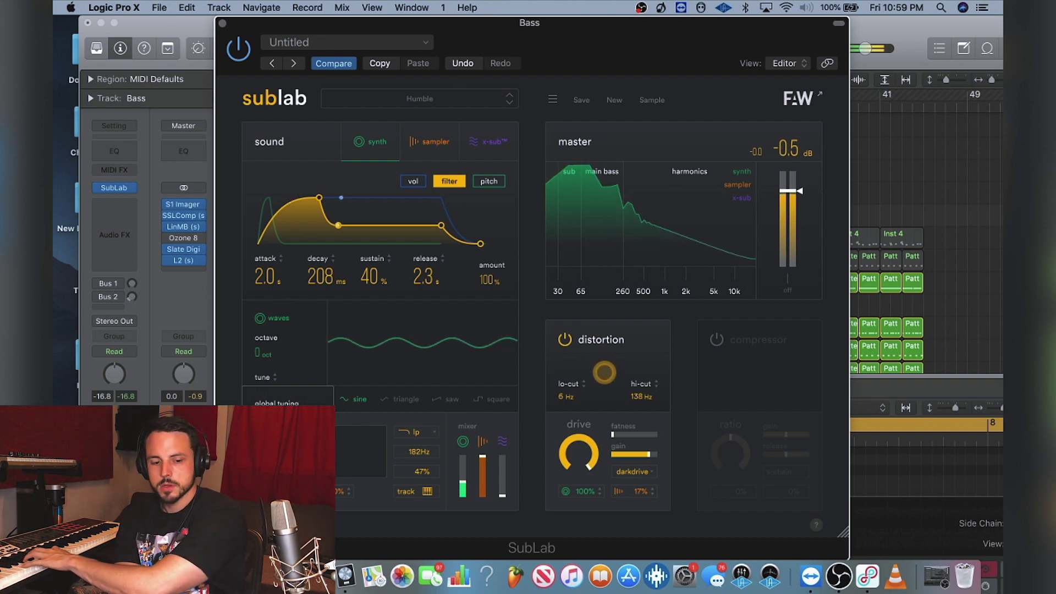
left_click(279, 424)
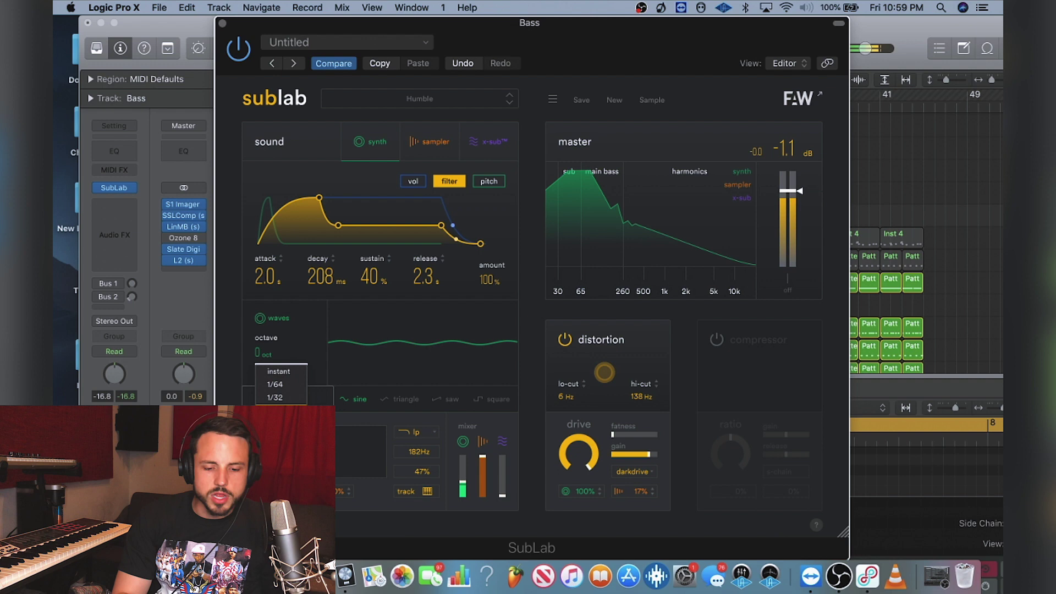
left_click(287, 376)
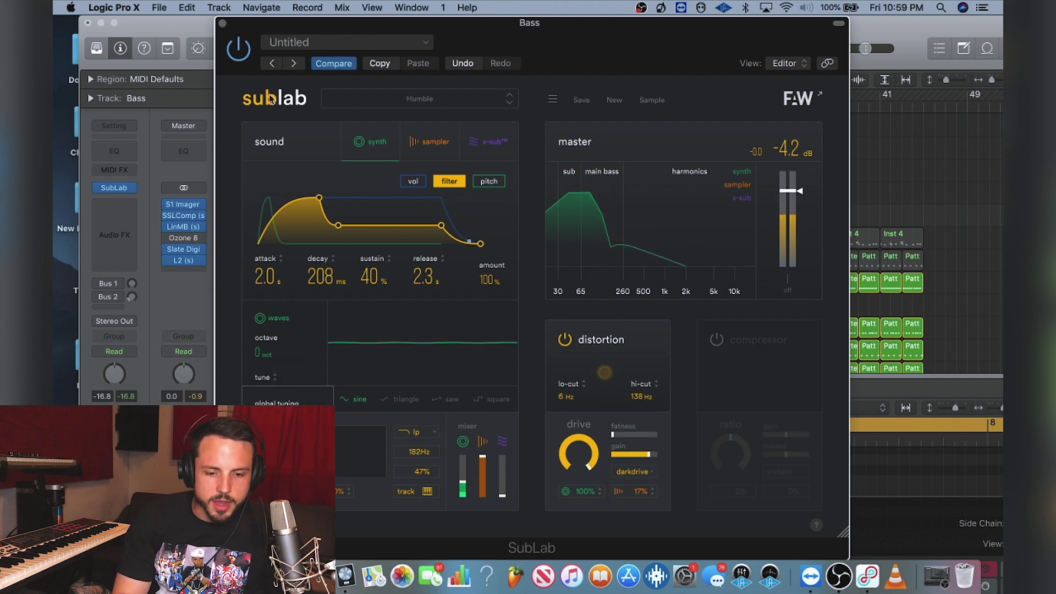
left_click(225, 26)
Play the cycled bars with the original Bass track soloed instead of the duplicate and move the cycle range to bars 9–13.
left_click(333, 193)
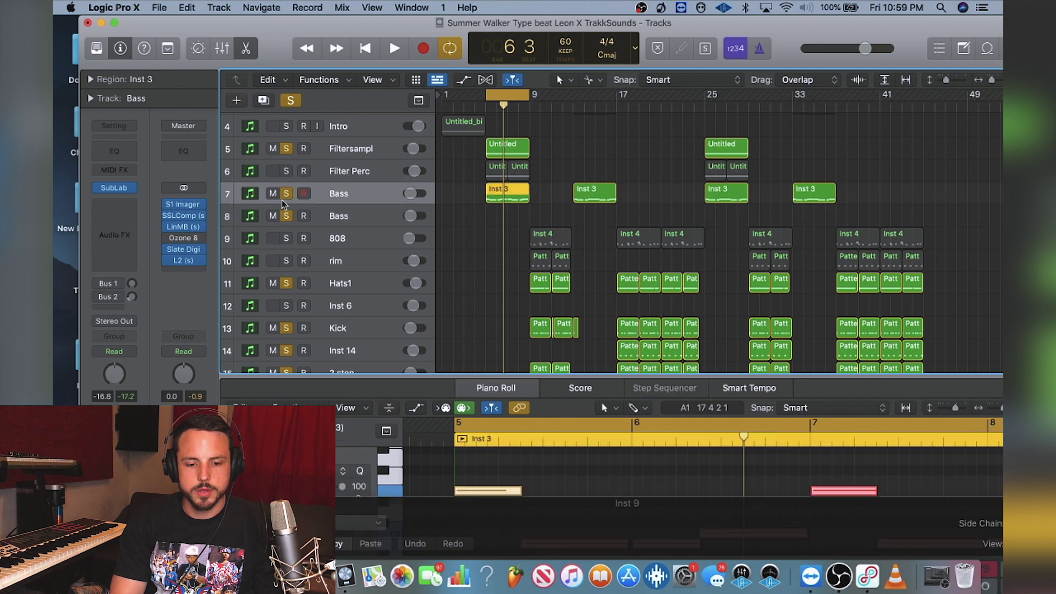
key("space")
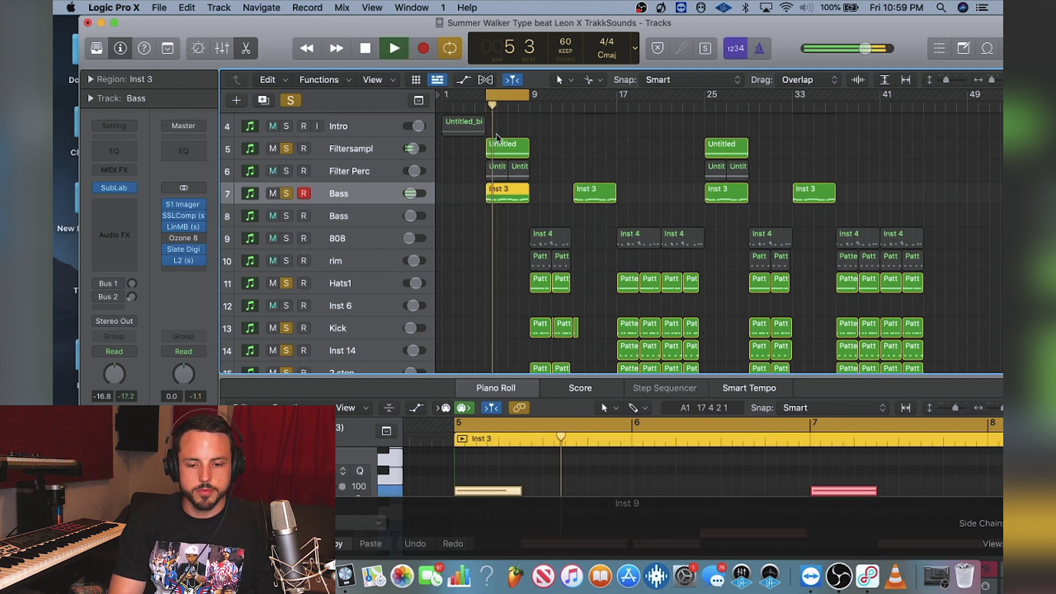
left_click_drag(511, 95, 556, 96)
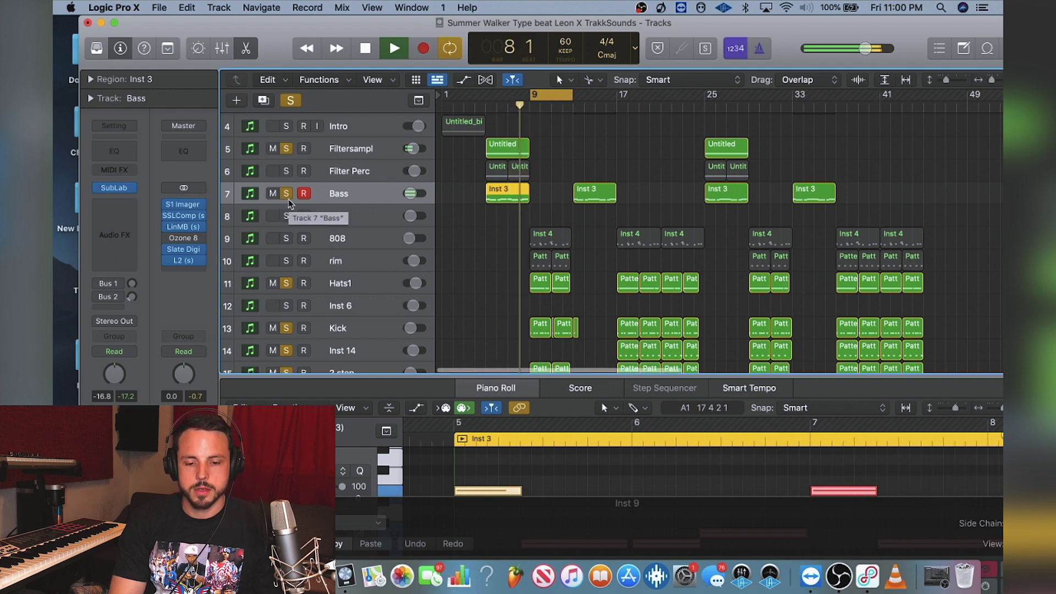
Stop playback with the cycle range moved to bars 17–21 and clear every track's solo.
key("space")
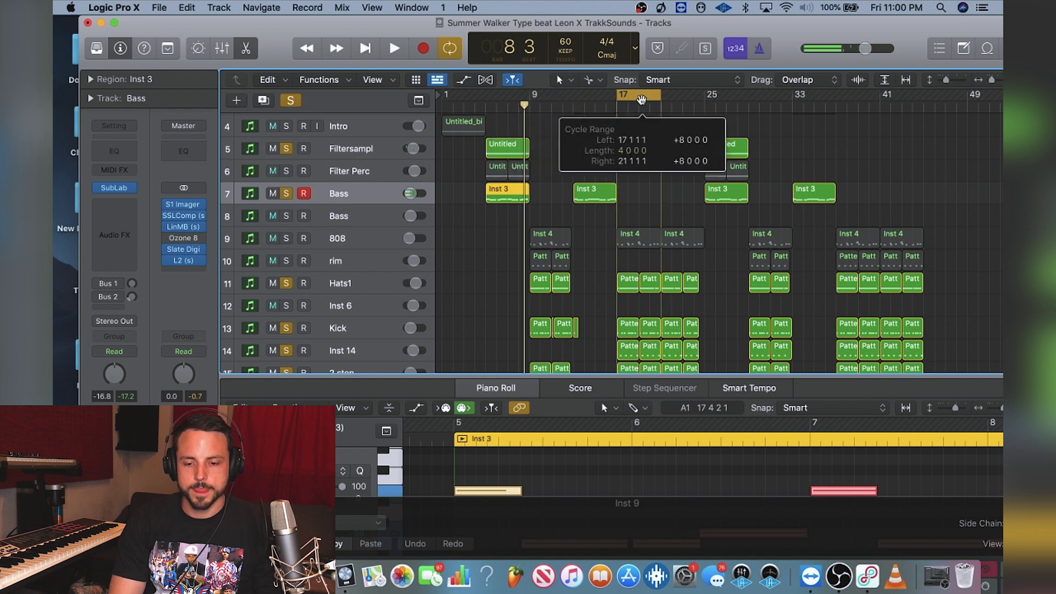
left_click(287, 193)
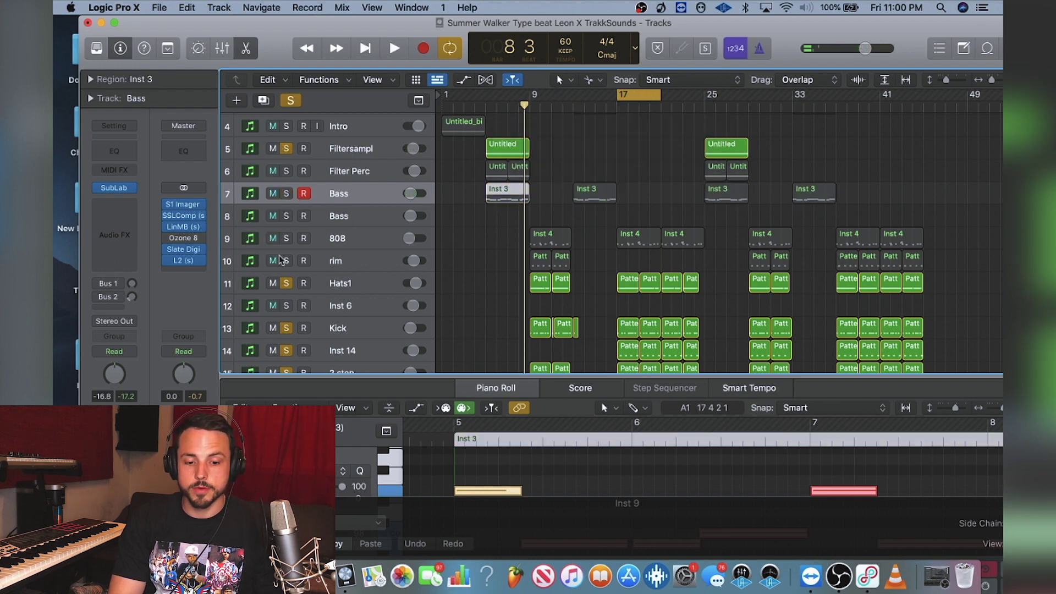
left_click(286, 284, "alt")
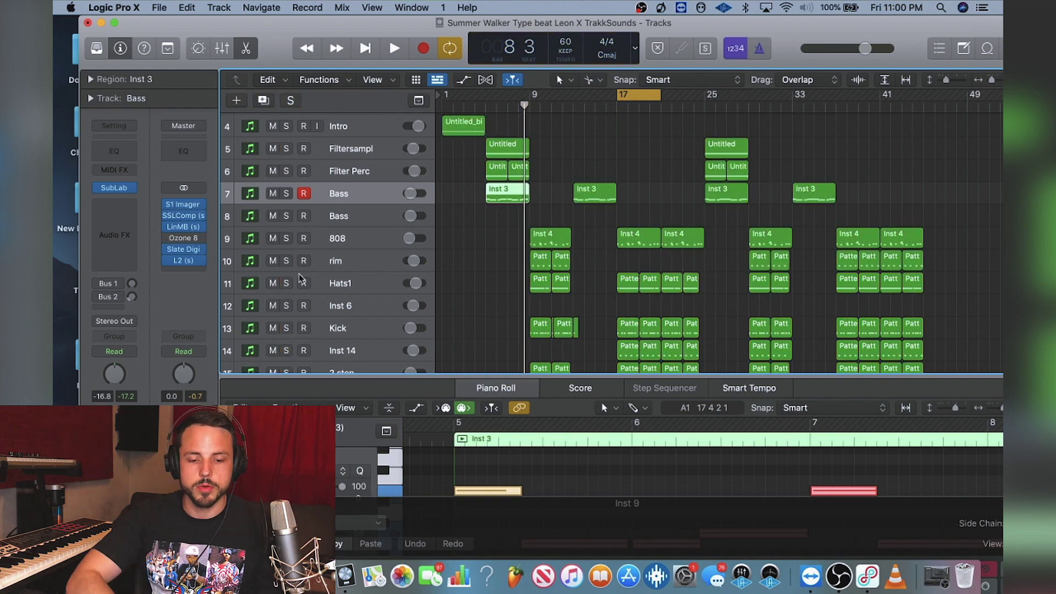
Solo the 808 and HookAudio tracks.
left_click(286, 239)
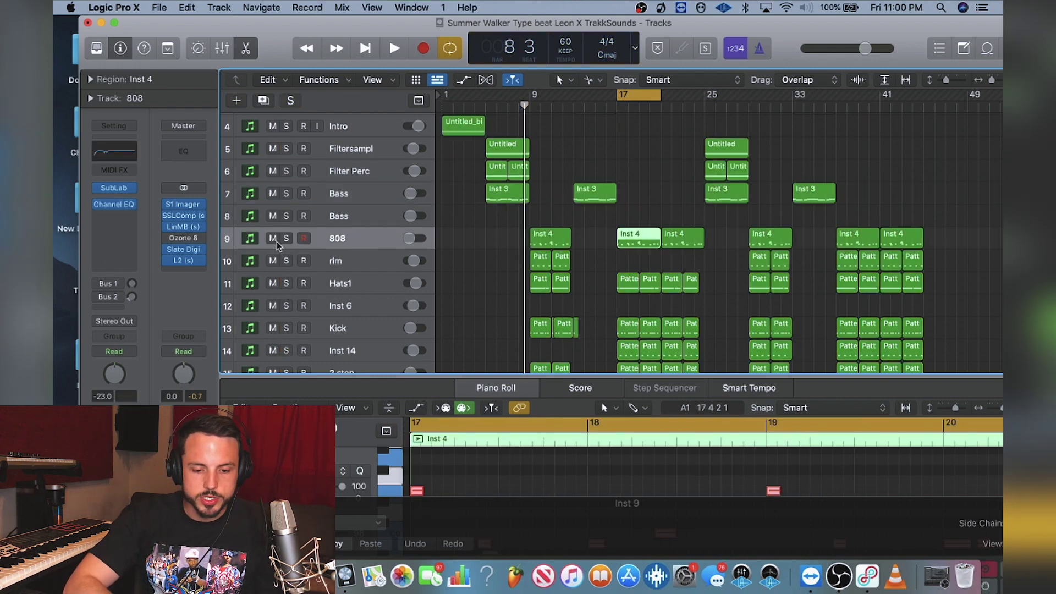
scroll(291, 239, "up", 3)
left_click(287, 148)
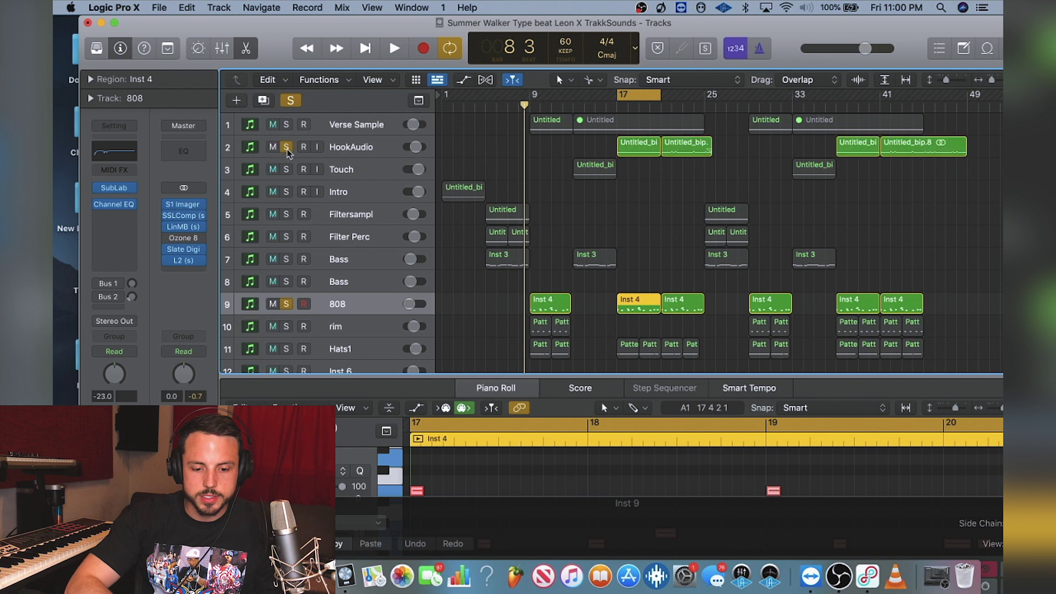
Open the 808 track's SubLab, play the cycled bars to examine its sound settings, and close the plug-in.
left_click(114, 188)
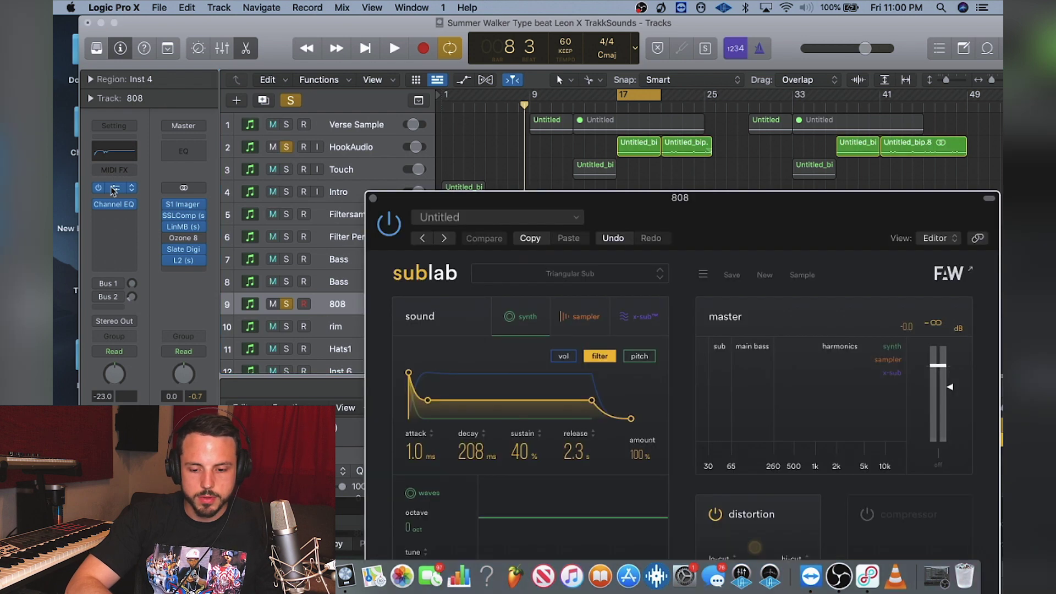
key("space")
left_click_drag(653, 206, 581, 150)
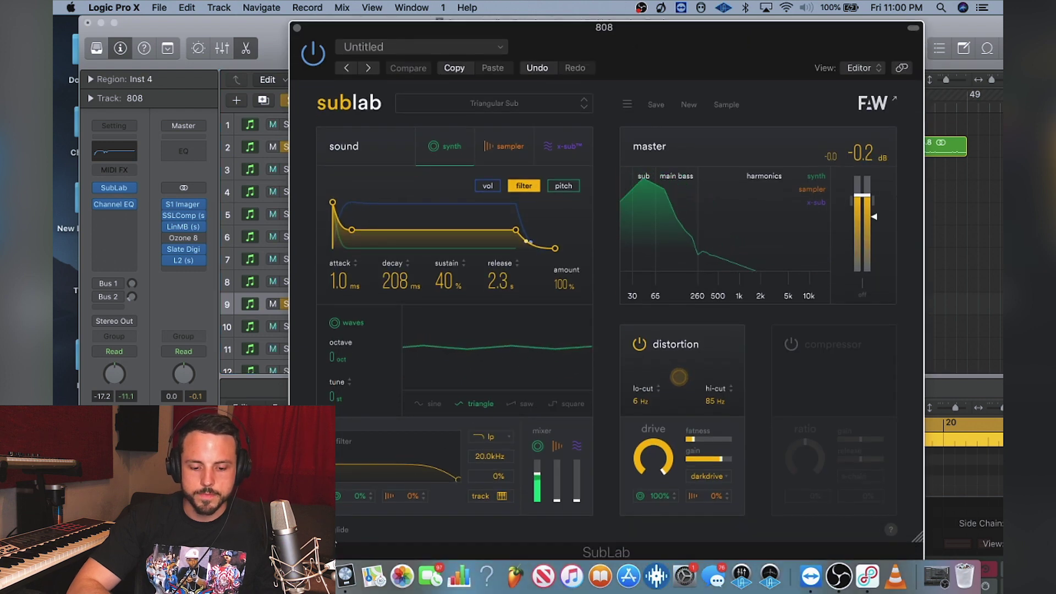
left_click(342, 529)
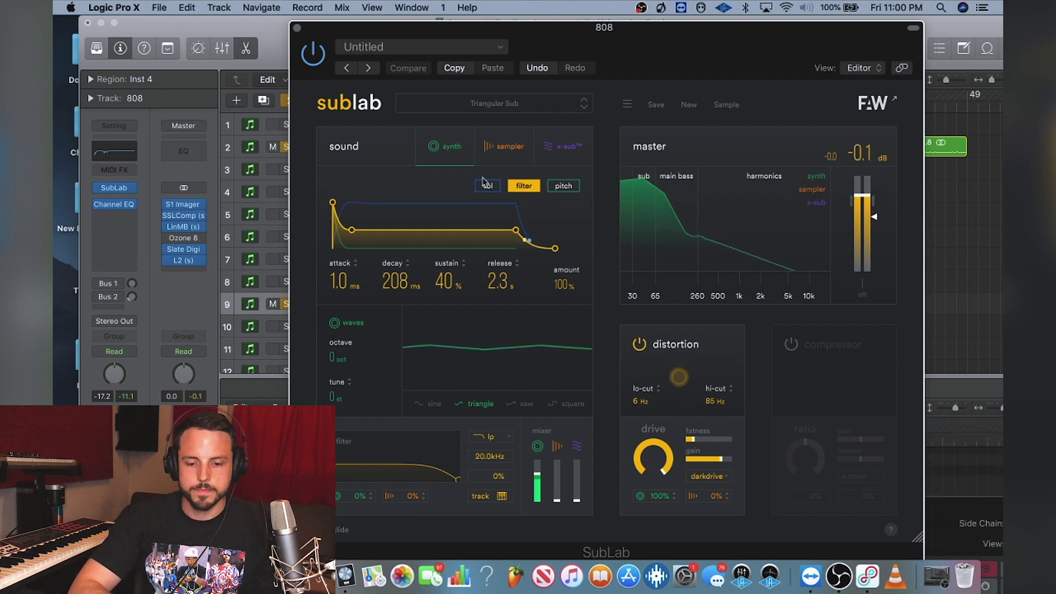
left_click(297, 29)
Stop playback, switch off the cycle range and clear the solos on 808 and HookAudio.
scroll(527, 252, "down", 4)
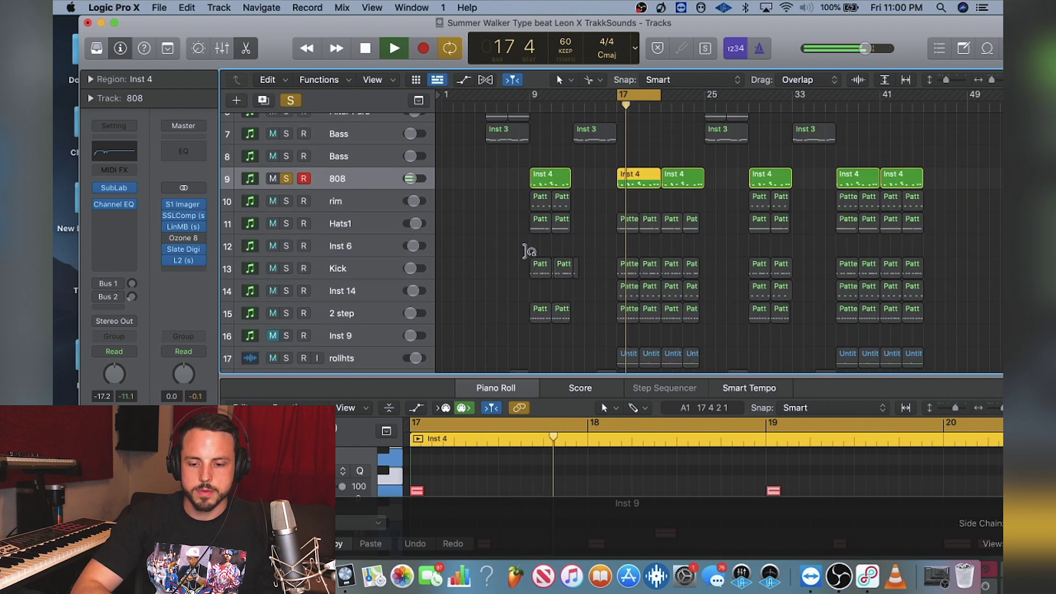
scroll(527, 251, "down", 1)
key("space")
left_click(639, 98)
scroll(642, 101, "up", 5)
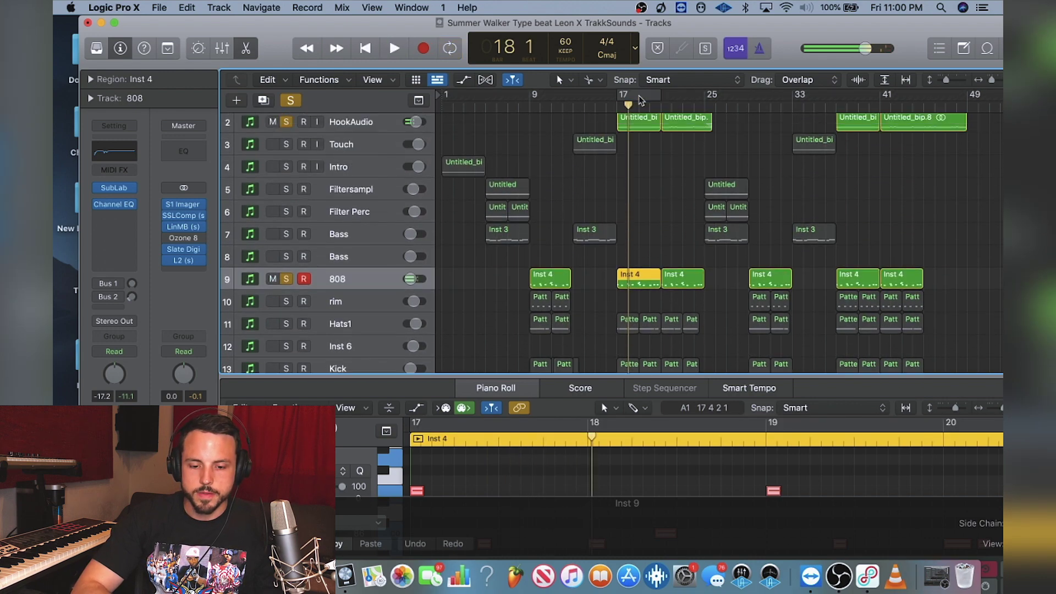
scroll(642, 100, "up", 1)
key("ctrl+s")
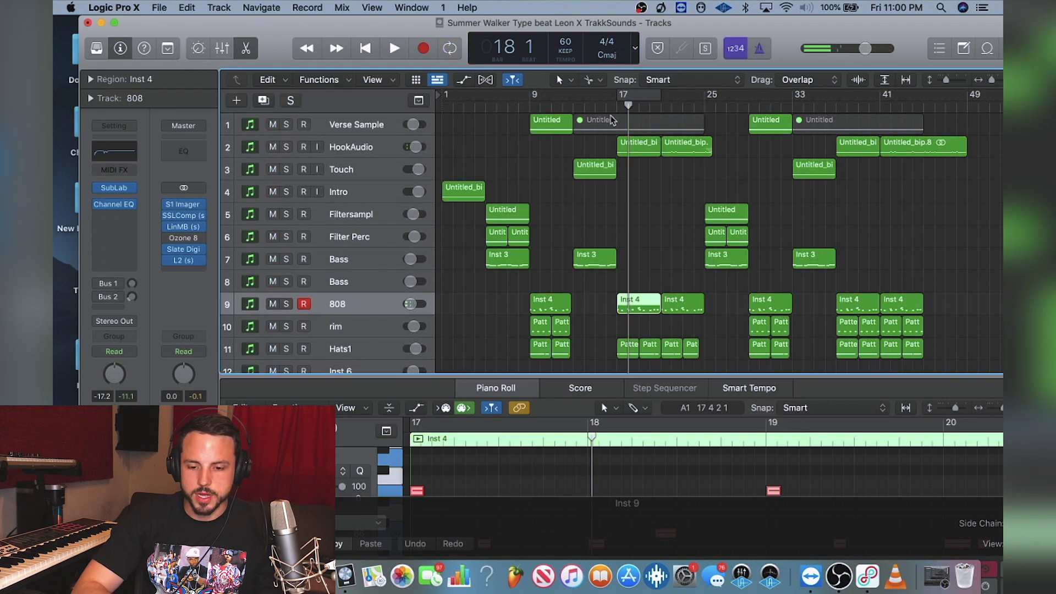
Play the full mix from bar 17 while looking over the tracks, and stop around bar 19.
double_click(614, 103)
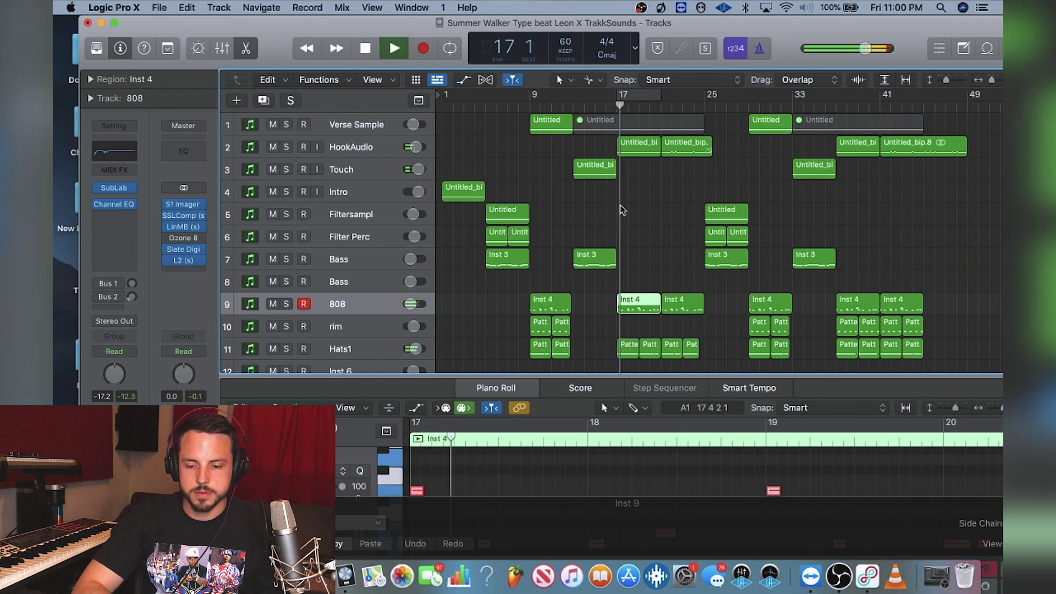
scroll(622, 209, "down", 5)
scroll(622, 209, "up", 5)
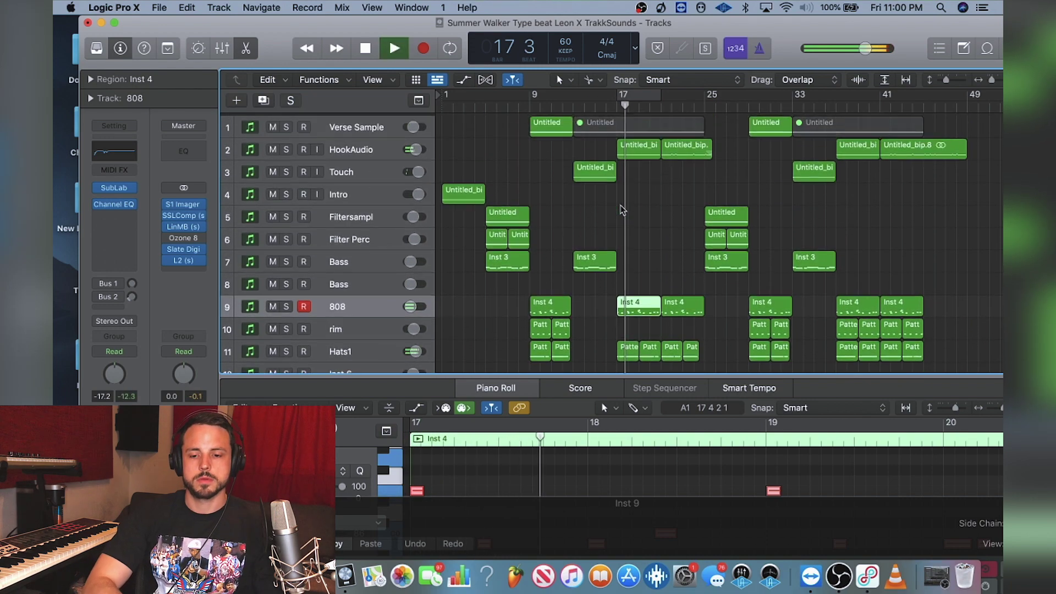
scroll(622, 209, "down", 1)
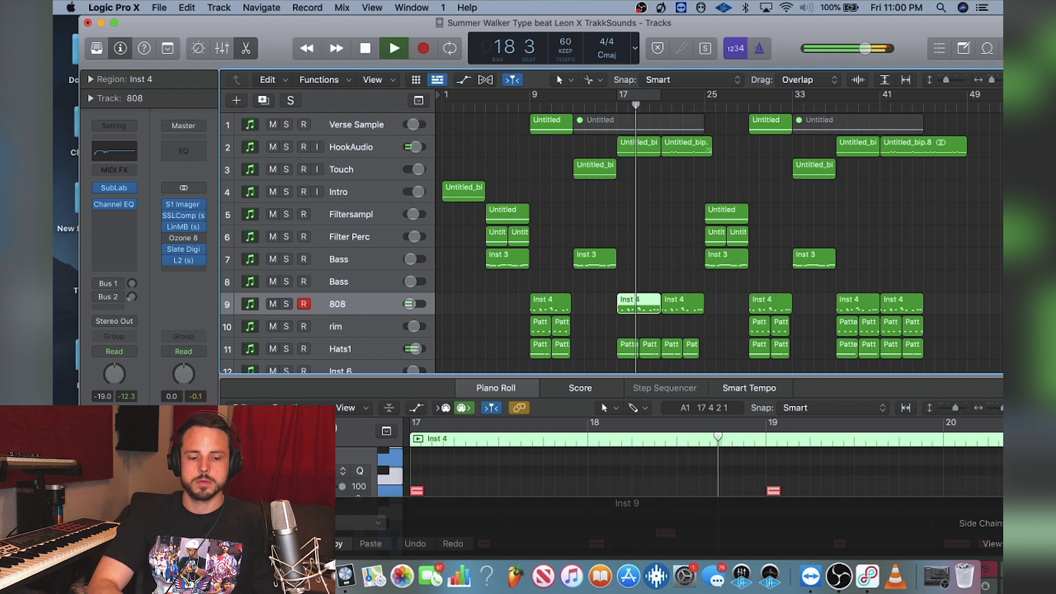
key("space")
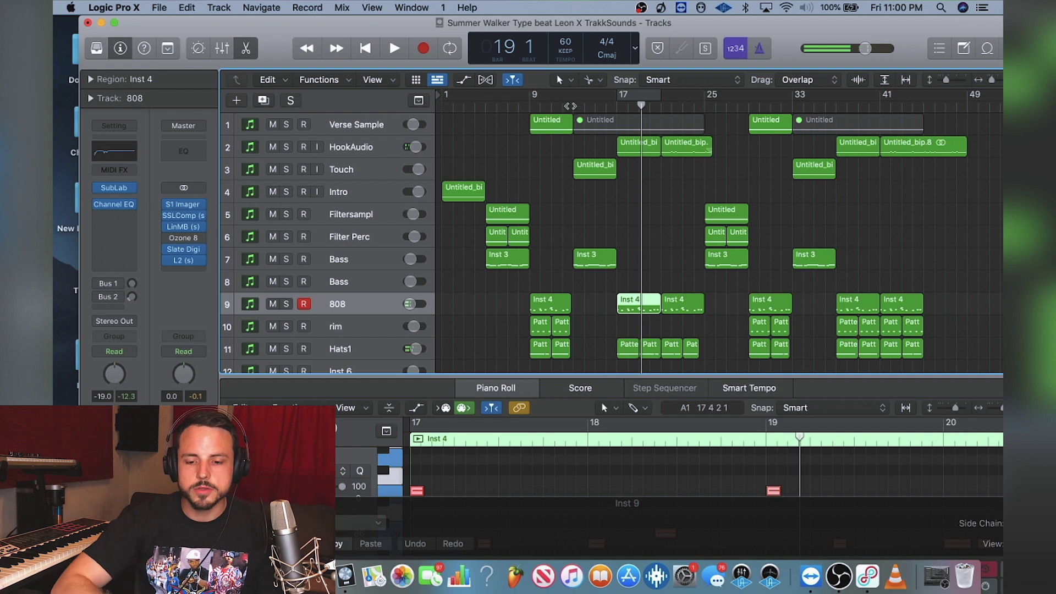
Place the playhead at bar 13 and check the automation modes of the Touch and Intro tracks, ending on the Touch track.
left_click(571, 106)
left_click(356, 171)
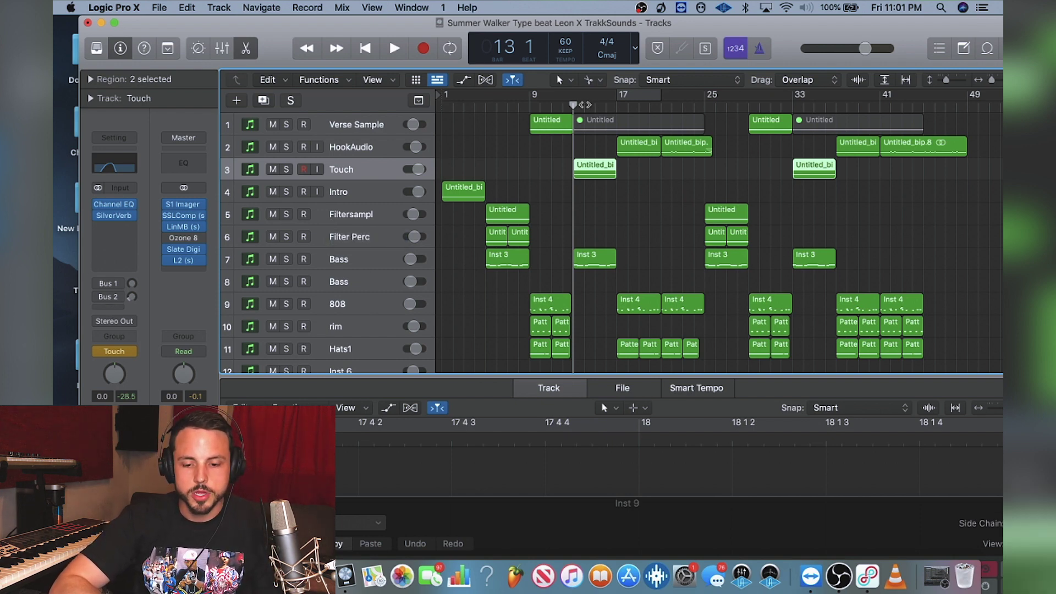
left_click(569, 107)
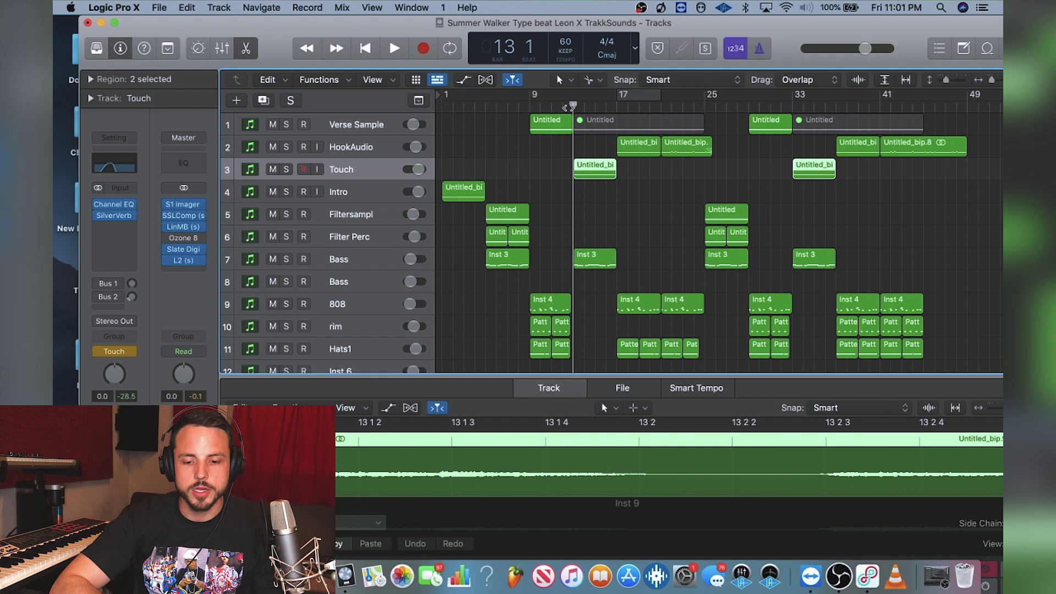
left_click(377, 193)
left_click(116, 351)
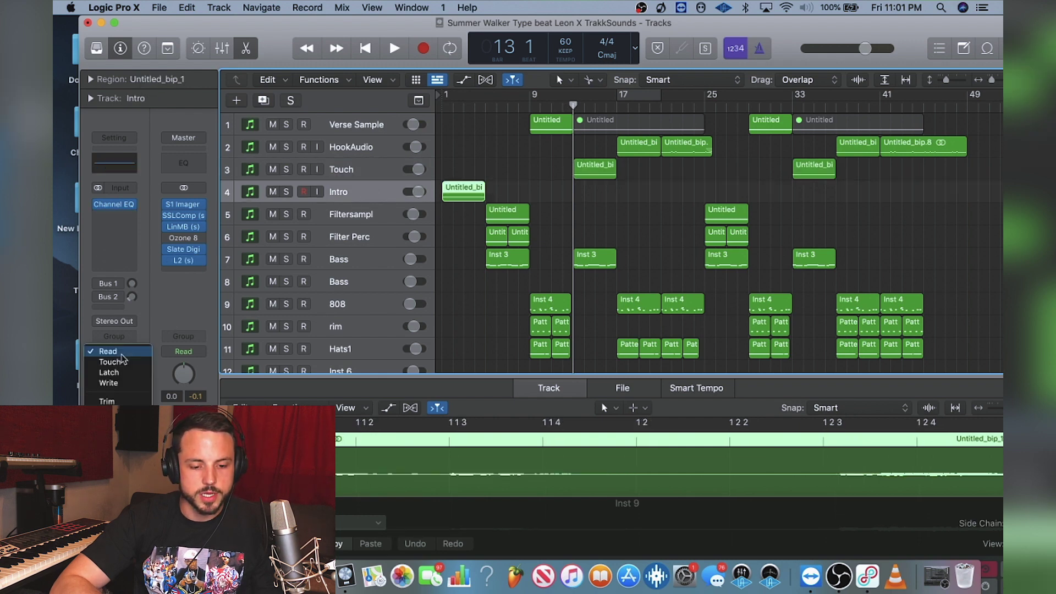
left_click(348, 160)
left_click(337, 176)
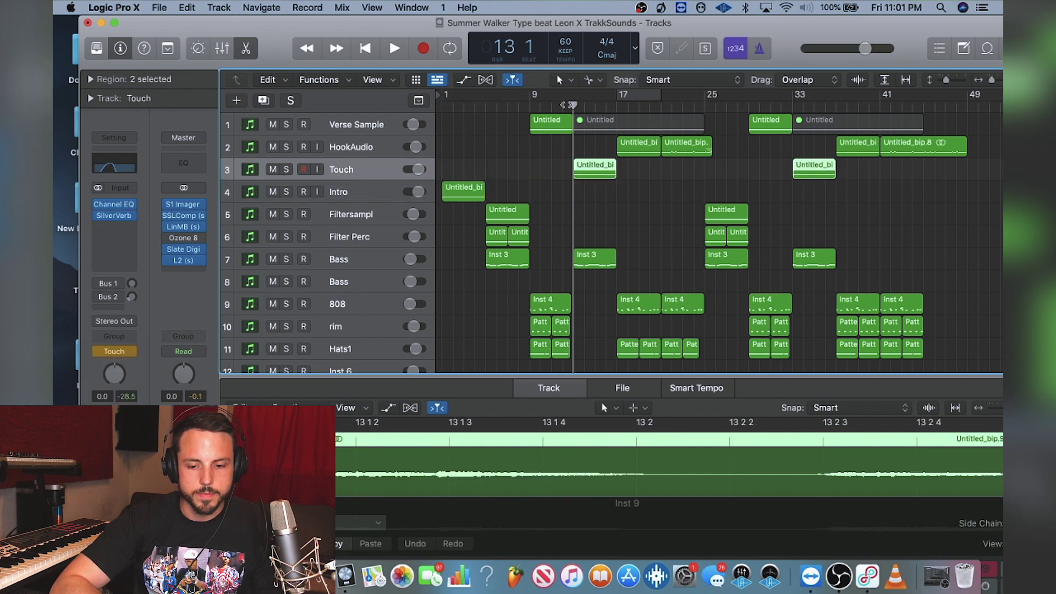
Play from bar 12 and sweep the Touch track's Channel EQ high-cut frequency fully upward in Touch mode, closing the EQ at the end.
left_click(565, 104)
left_click(110, 206)
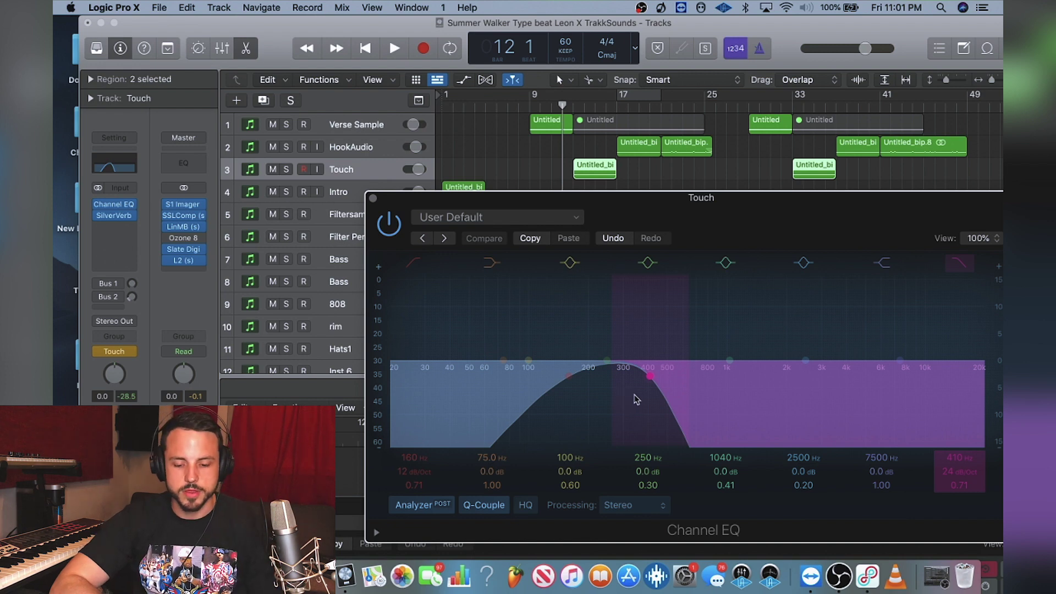
key("space")
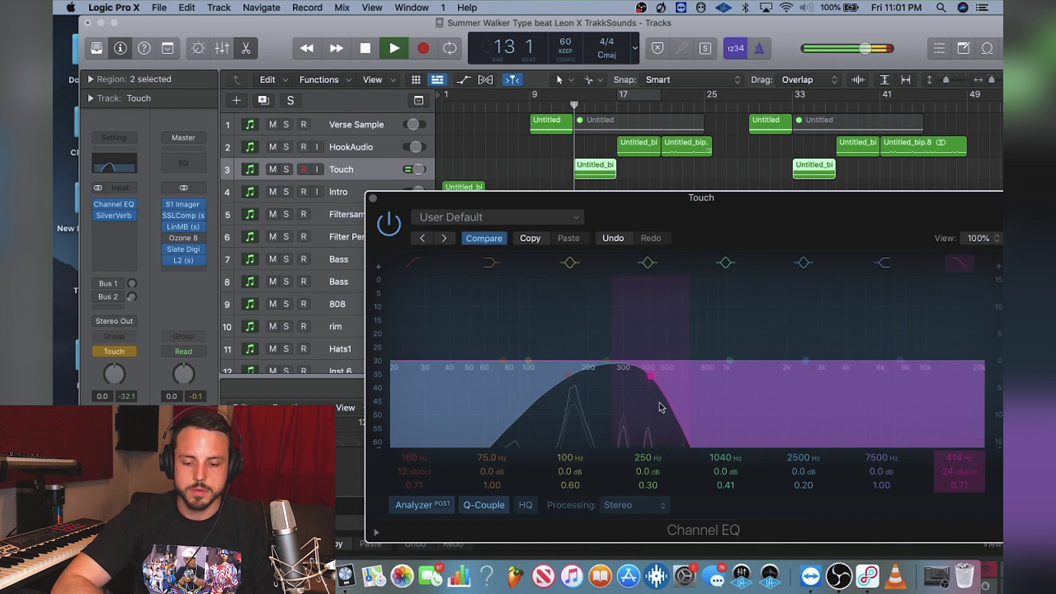
left_click_drag(663, 407, 671, 409)
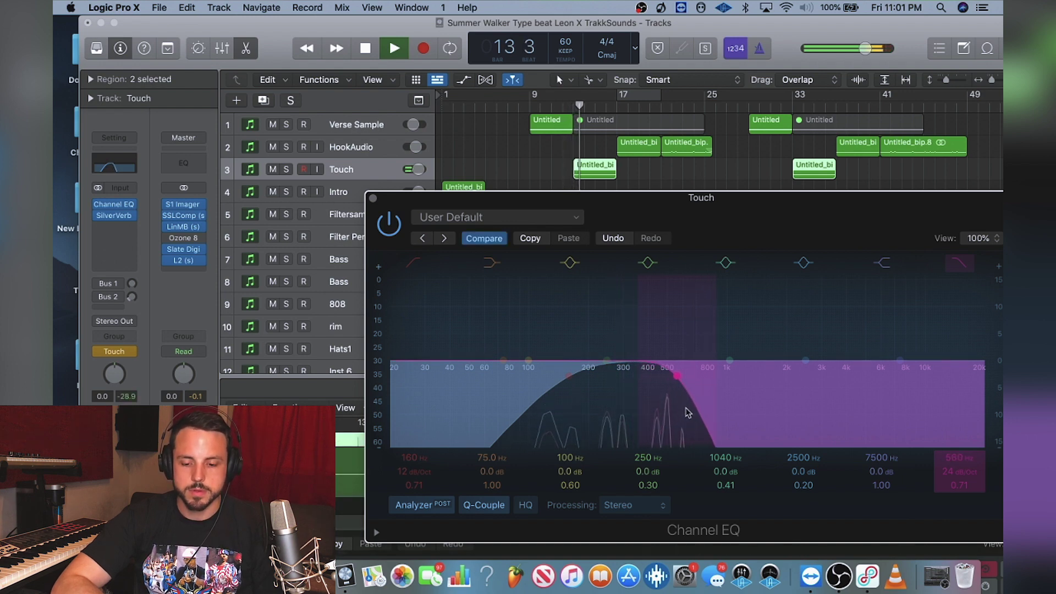
left_click_drag(713, 418, 999, 391)
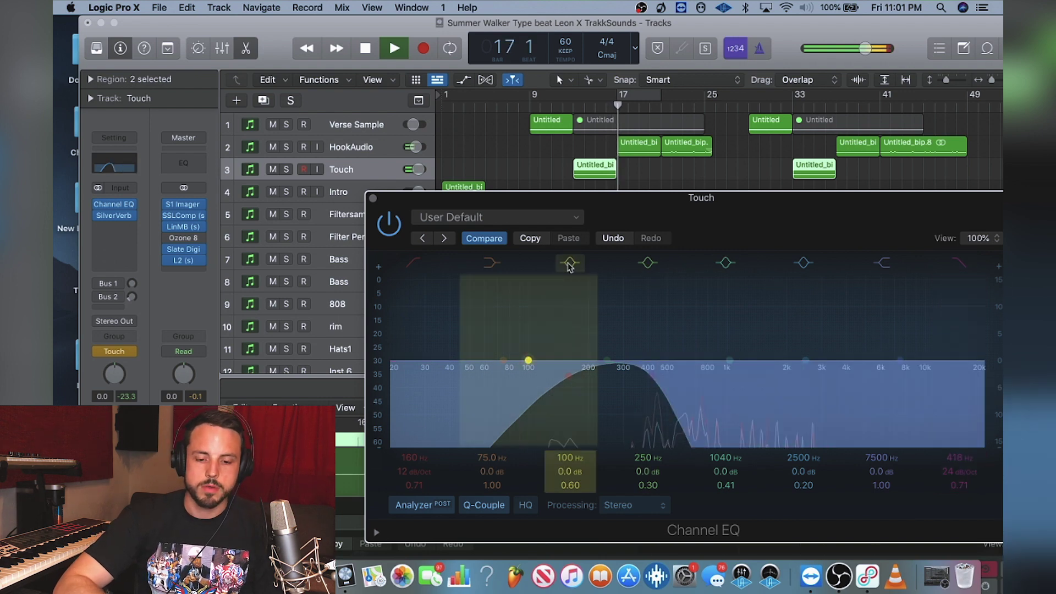
left_click(372, 199)
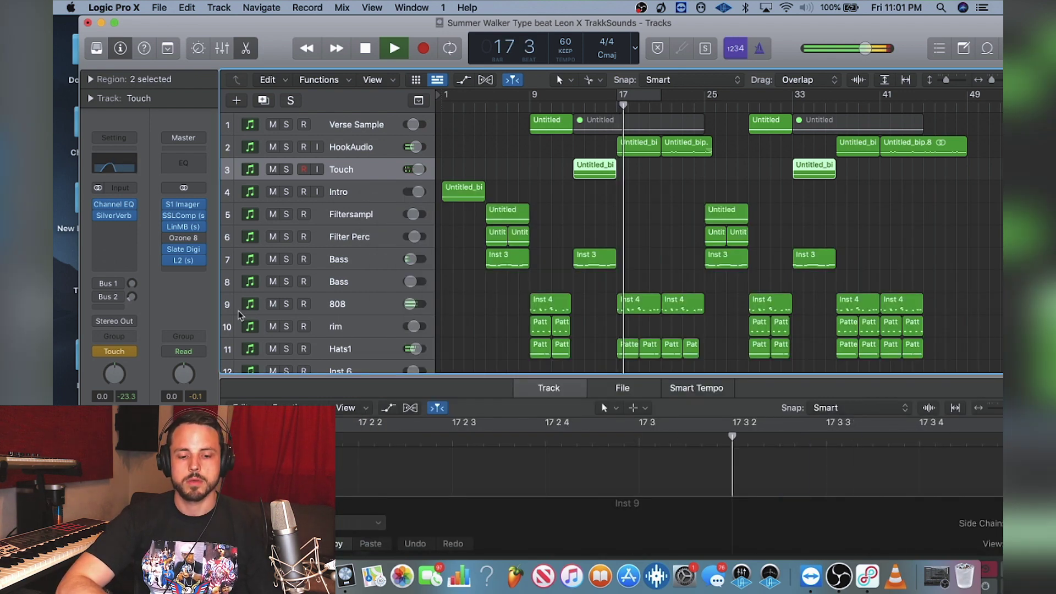
Select the 808 track, deselect its regions and look over the arrangement's drum tracks while the beat plays.
left_click(338, 311)
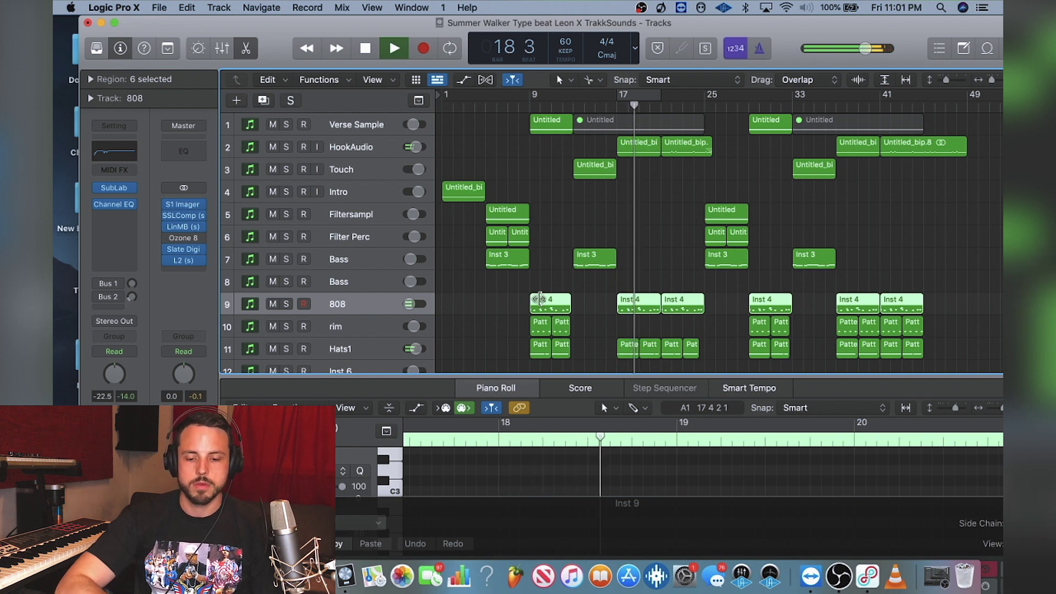
left_click(558, 259)
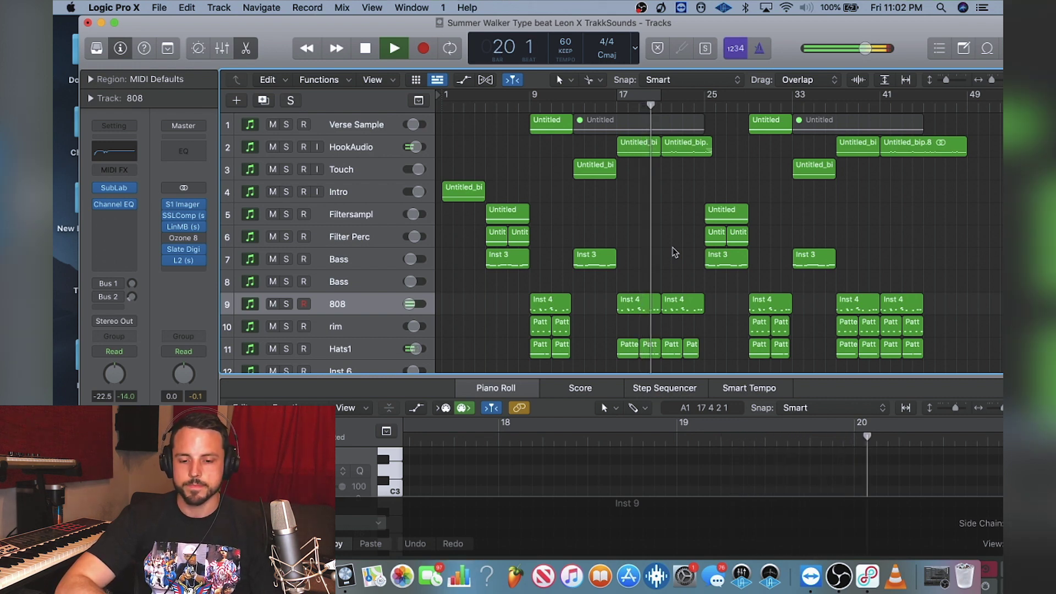
scroll(675, 252, "down", 3)
scroll(675, 252, "down", 3)
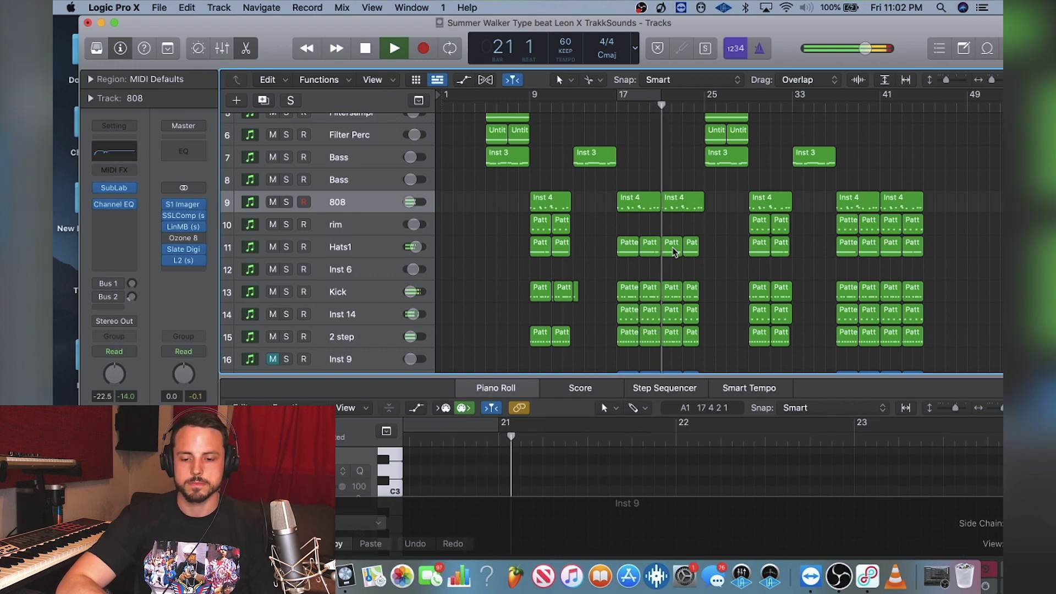
scroll(673, 252, "down", 2)
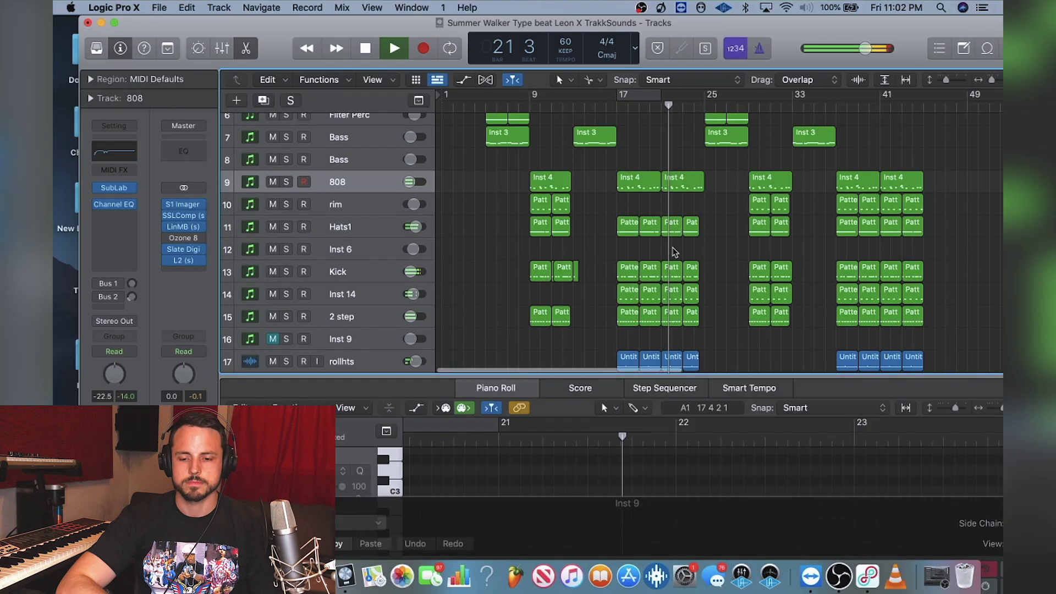
scroll(675, 252, "up", 4)
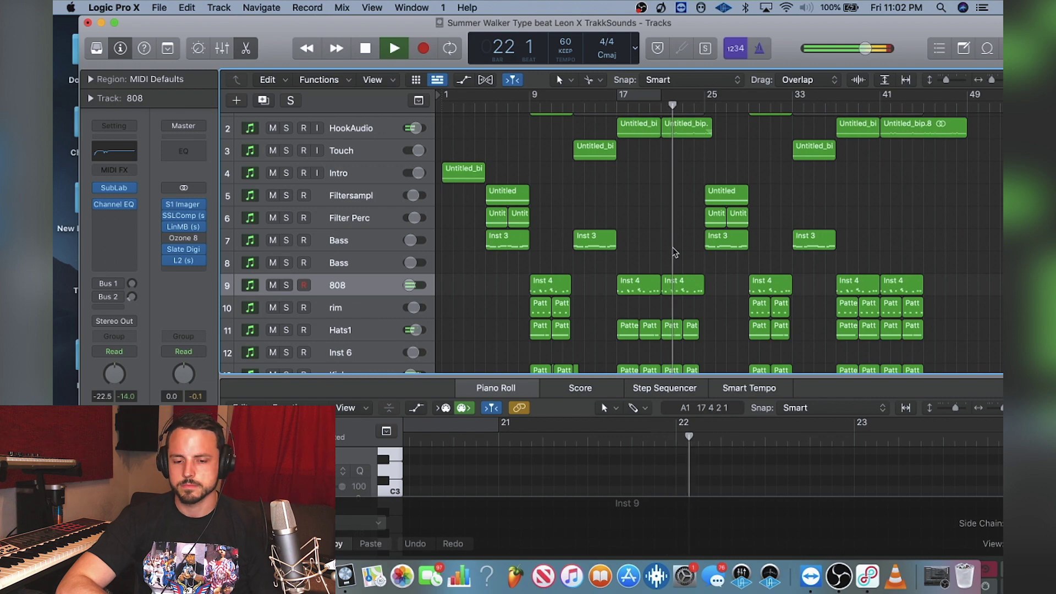